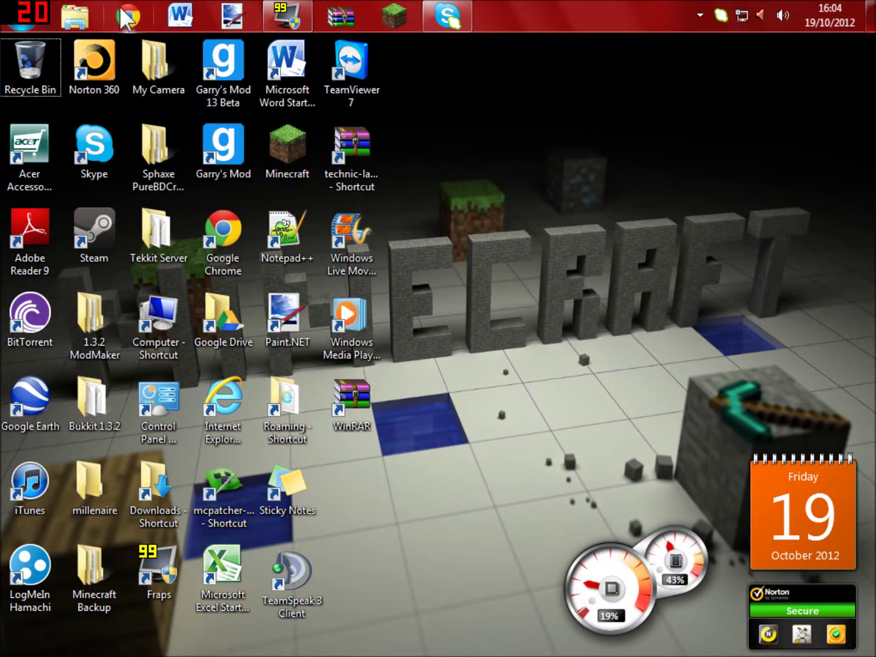
Step: Launch Google Chrome from the taskbar icon
{"action": "left_click", "coordinate": [135, 15]}
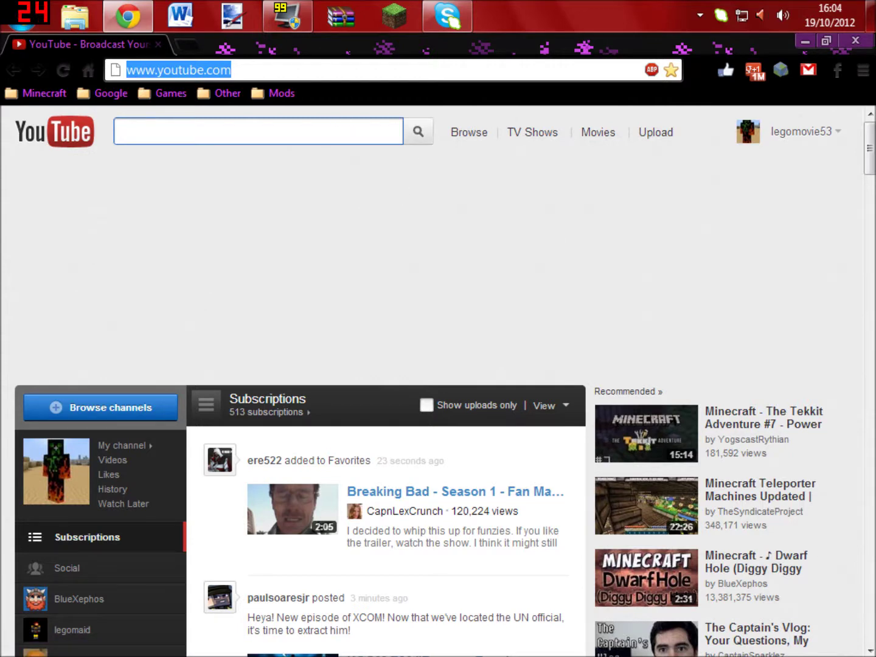
Step: Navigate Chrome to the router admin address 192.168.0.1
{"action": "key", "text": "BackSpace"}
{"action": "type", "text": "192.1"}
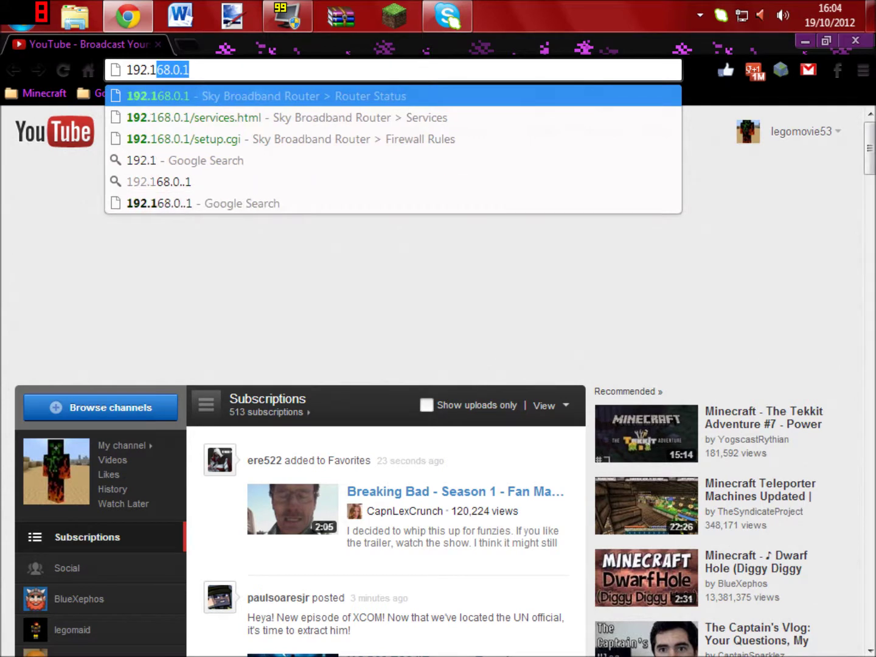
{"action": "type", "text": "68."}
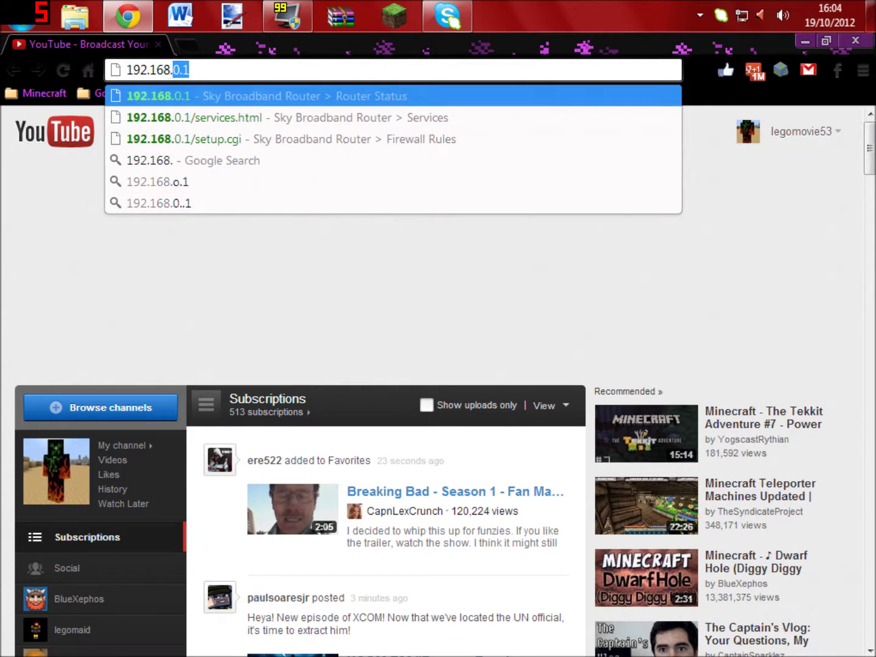
{"action": "type", "text": "0.1"}
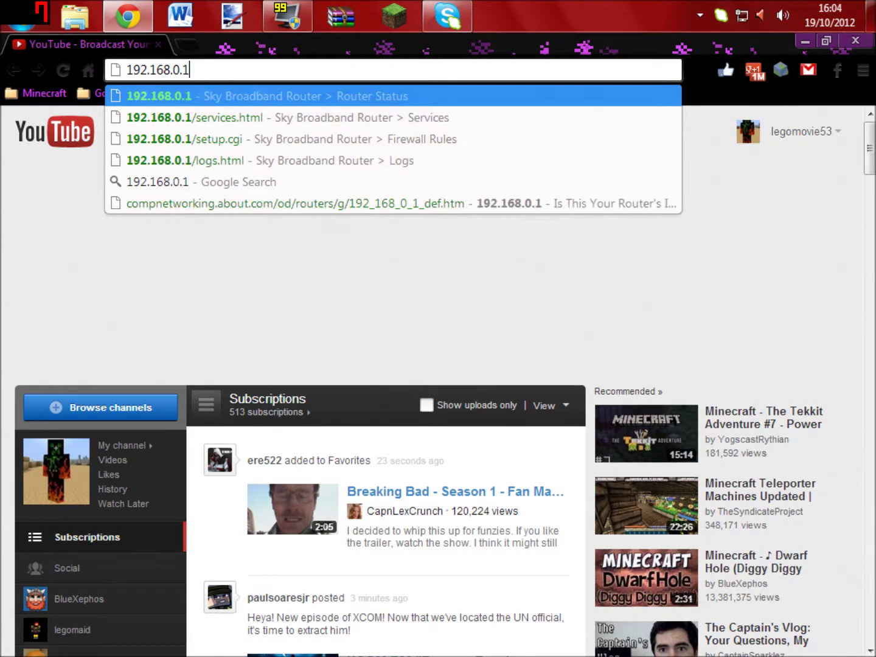
{"action": "key", "text": "Return"}
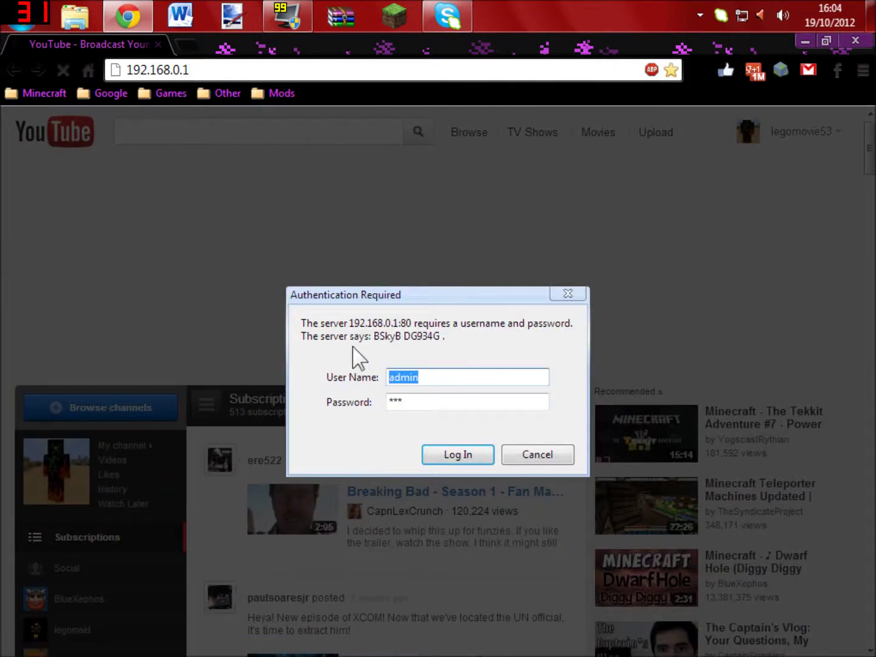
Step: Log in to the router and open the Security Services Add Custom Service form
{"action": "left_click", "coordinate": [441, 377]}
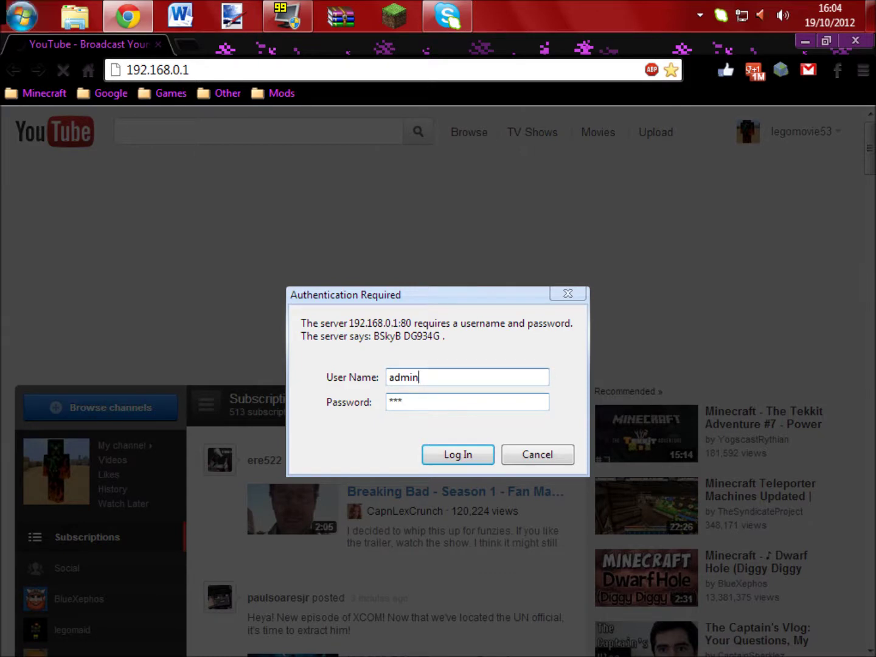
{"action": "left_click", "coordinate": [403, 401]}
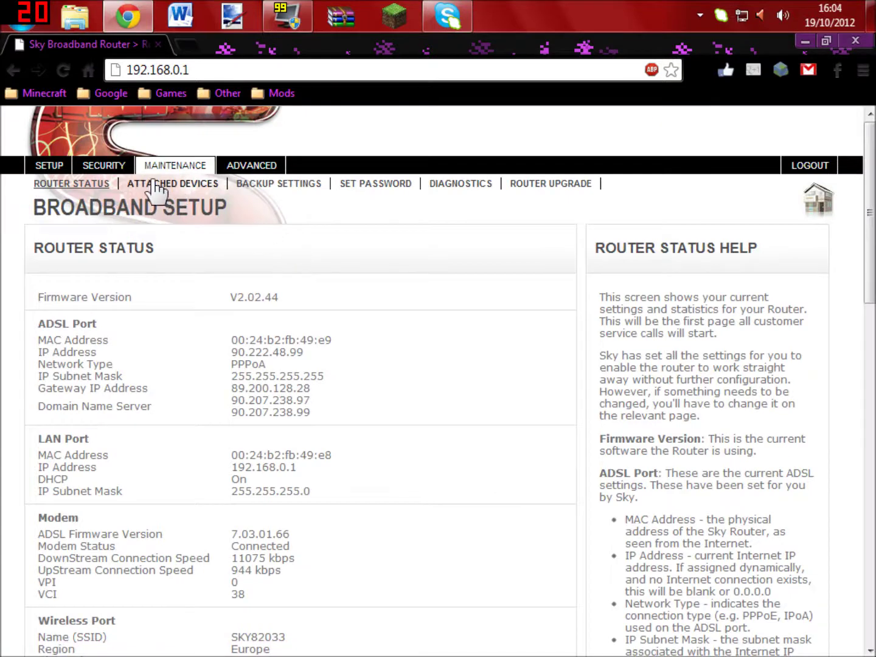
{"action": "left_click", "coordinate": [110, 173]}
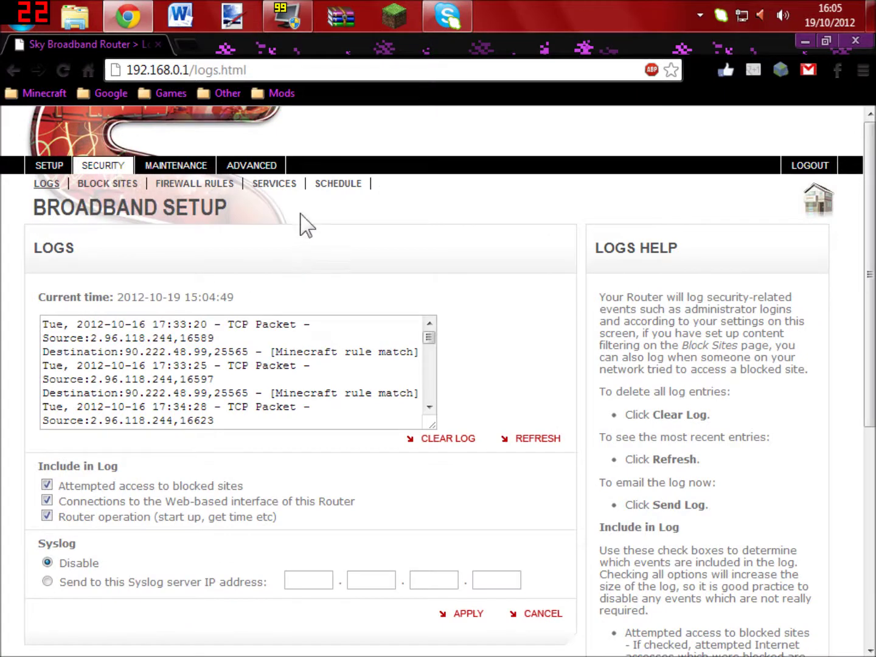
{"action": "left_click", "coordinate": [277, 184]}
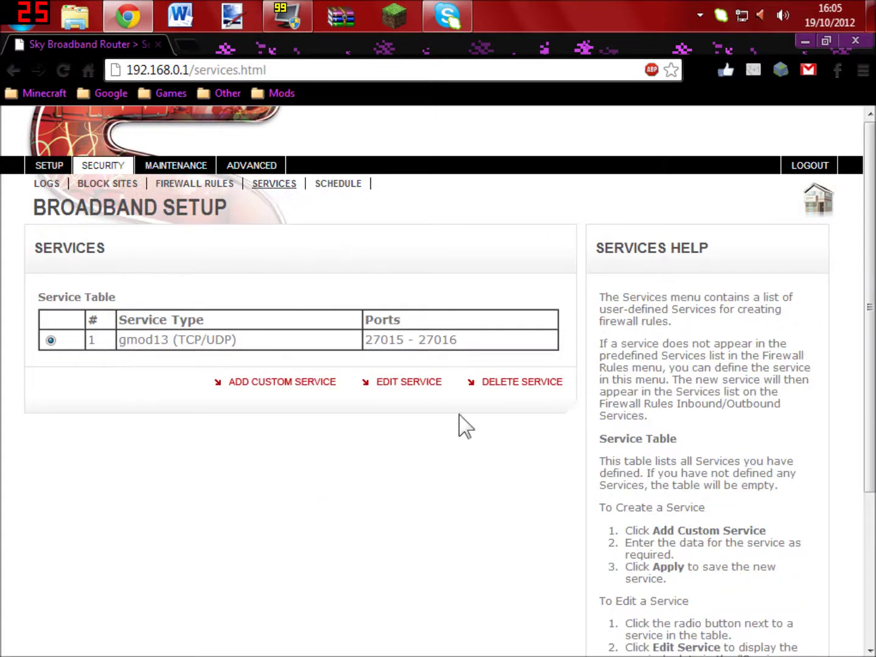
{"action": "left_click", "coordinate": [307, 391]}
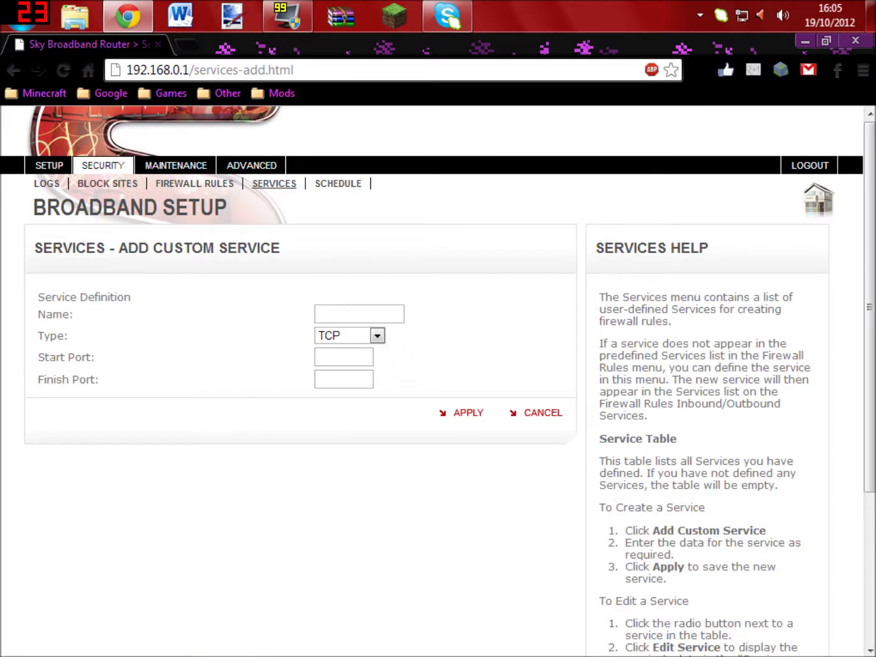
Step: Name the new custom service Minecraft and set its type to TCP/UDP
{"action": "left_click", "coordinate": [376, 313]}
{"action": "type", "text": "Minecraft"}
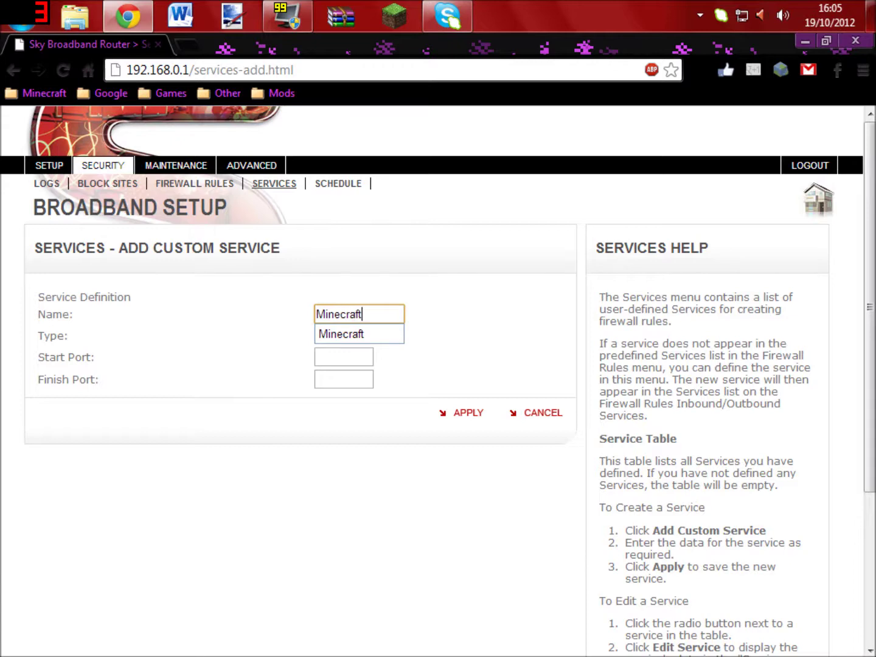
{"action": "key", "text": "Return"}
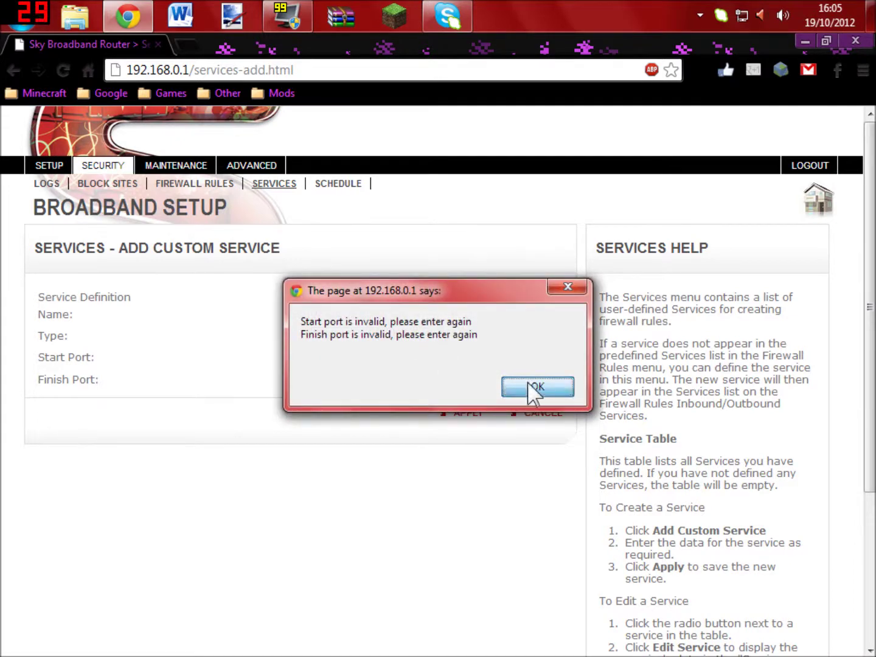
{"action": "left_click", "coordinate": [532, 386]}
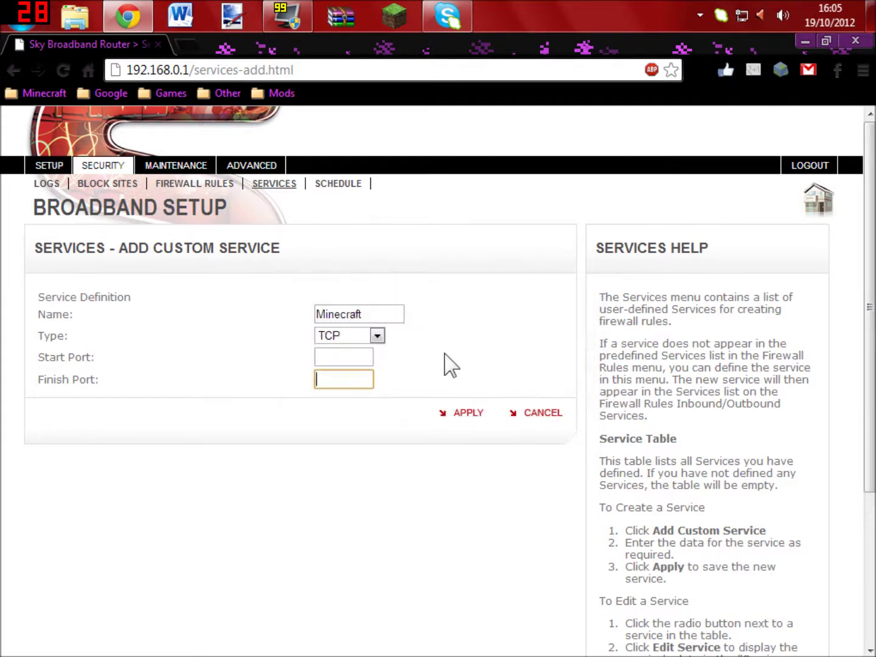
{"action": "left_click", "coordinate": [378, 337]}
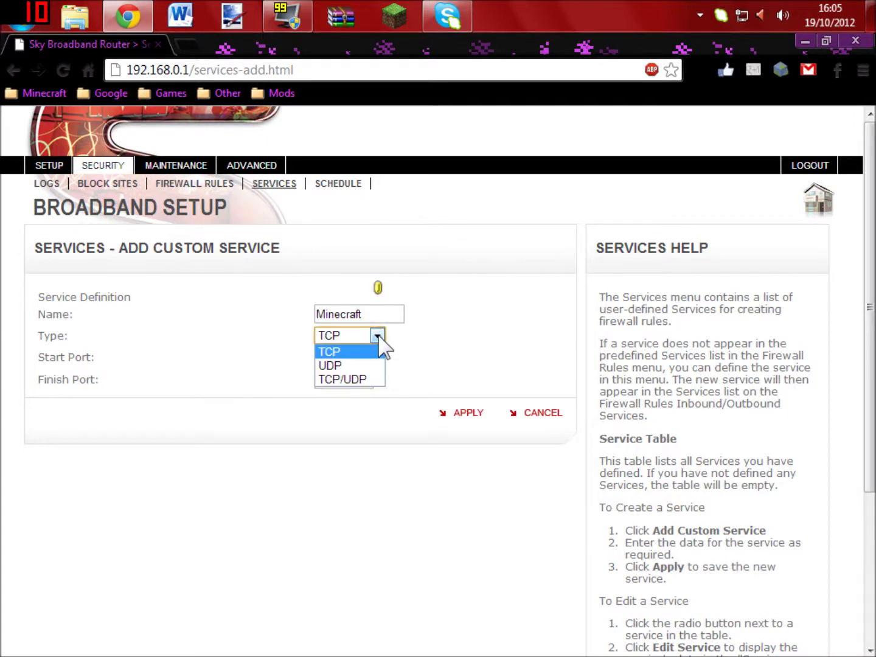
{"action": "left_click", "coordinate": [368, 379]}
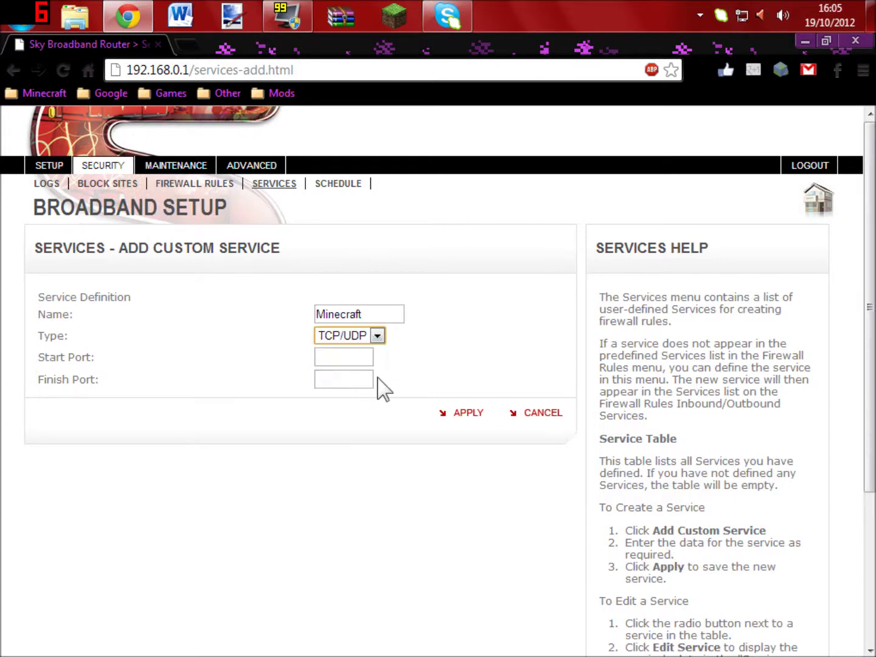
Step: Give the Minecraft service ports 25565 to 25568 and save it
{"action": "key", "text": "Tab"}
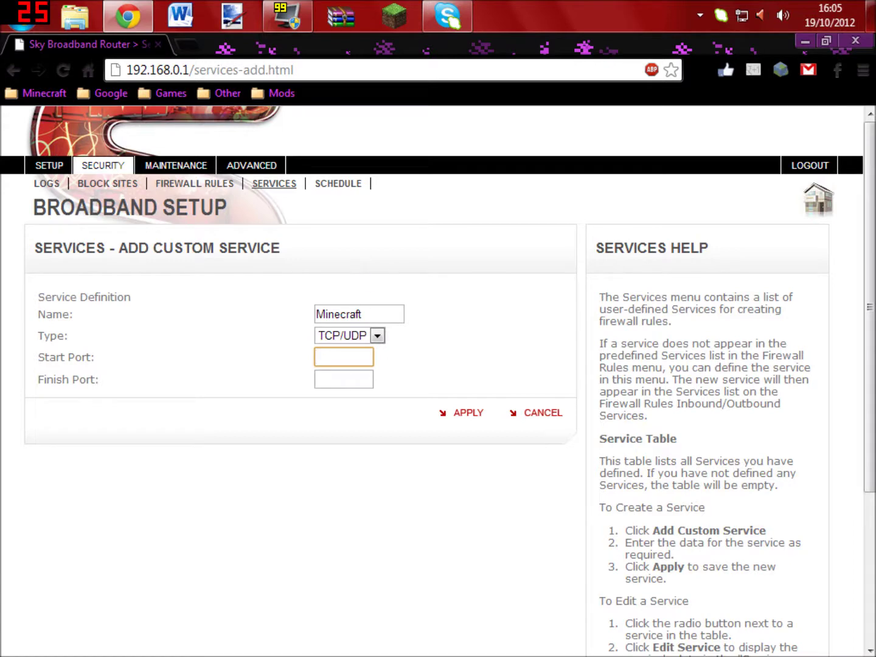
{"action": "type", "text": "2"}
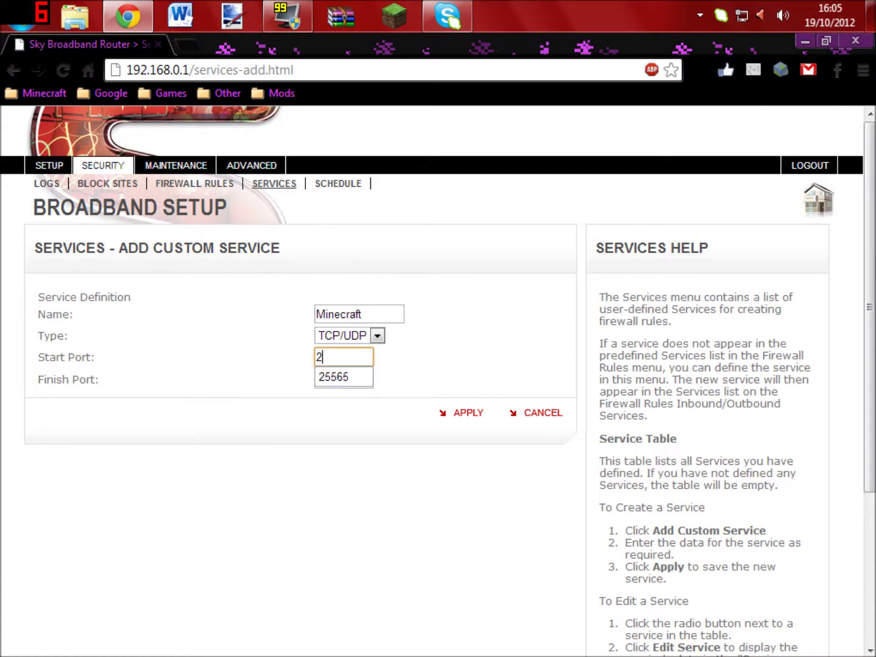
{"action": "type", "text": "5565"}
{"action": "left_click", "coordinate": [441, 389]}
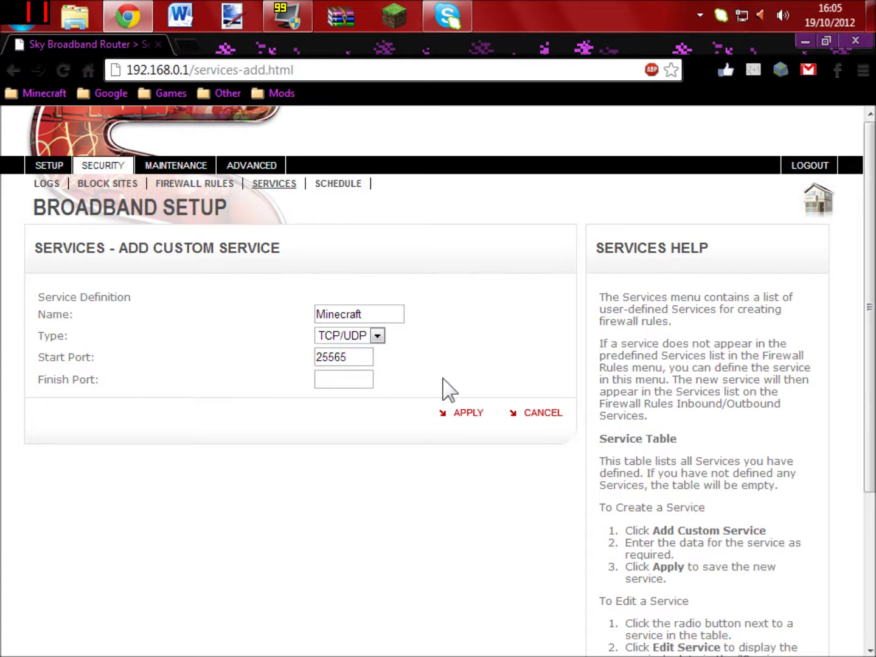
{"action": "left_click", "coordinate": [343, 378]}
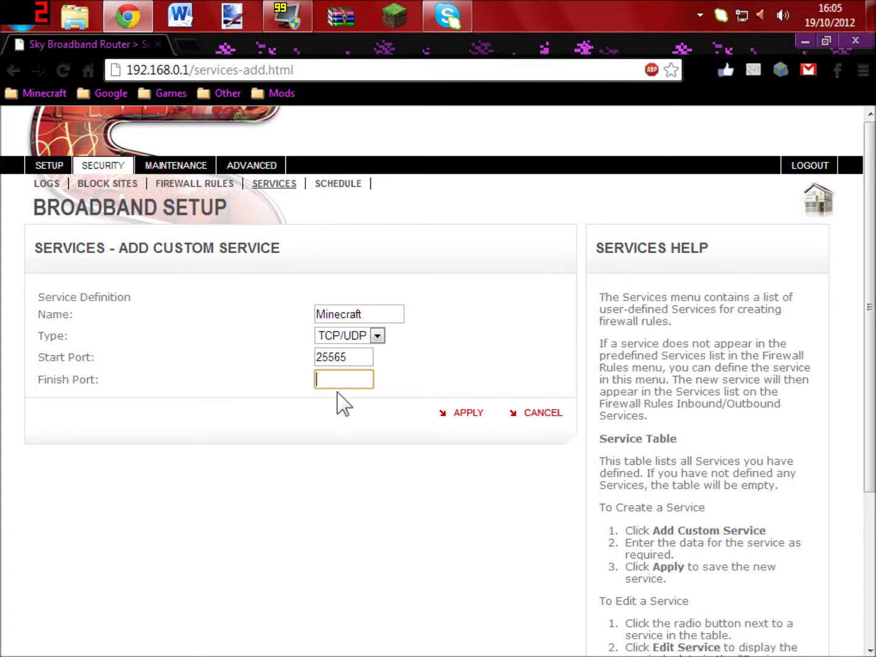
{"action": "type", "text": "2556"}
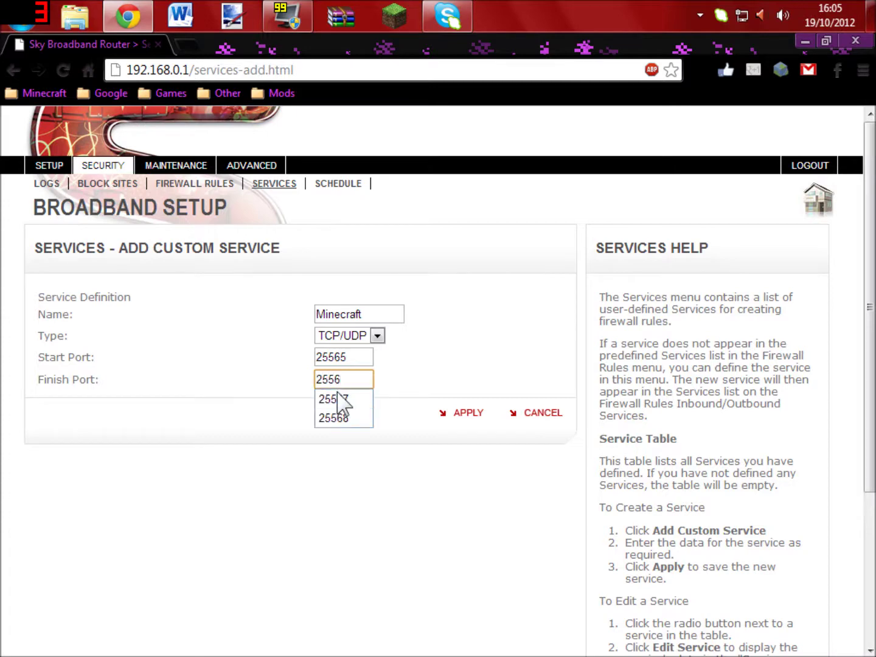
{"action": "type", "text": "8"}
{"action": "key", "text": "Return"}
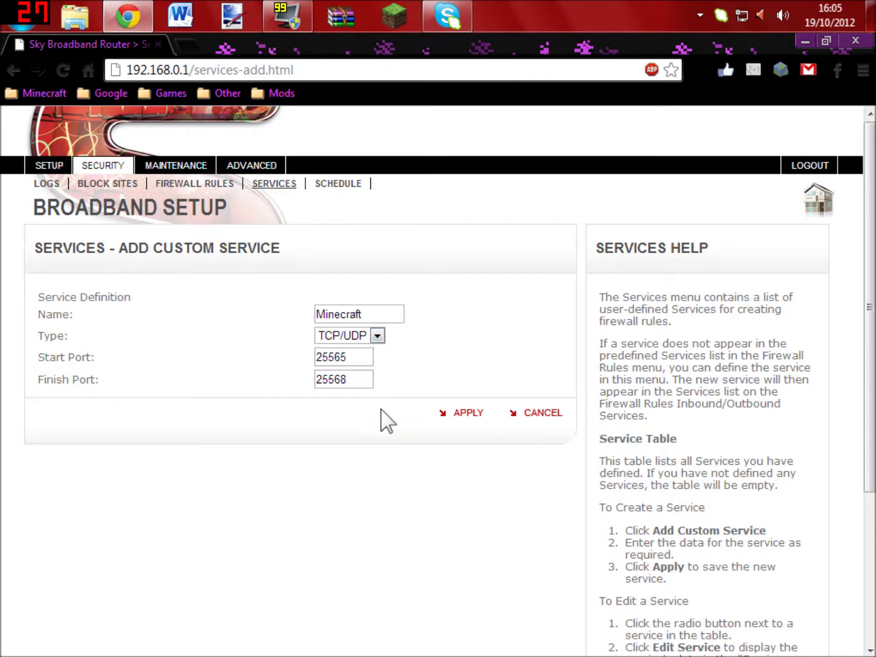
{"action": "left_click", "coordinate": [454, 412]}
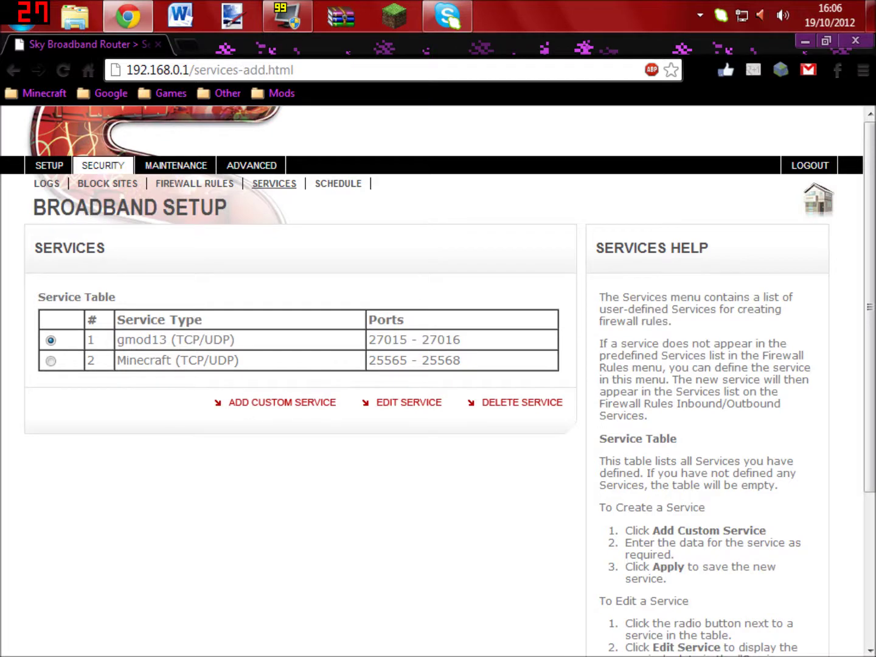
{"action": "left_click", "coordinate": [199, 185]}
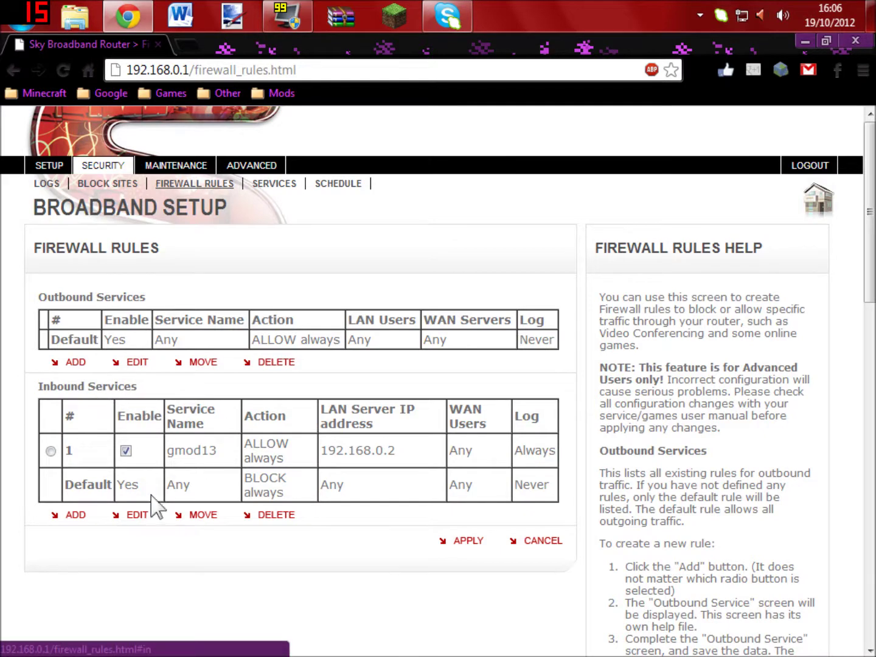
Step: Add an inbound rule for the Minecraft (TCP/UDP 25565–25568) service with action ALLOW always
{"action": "left_click", "coordinate": [74, 515]}
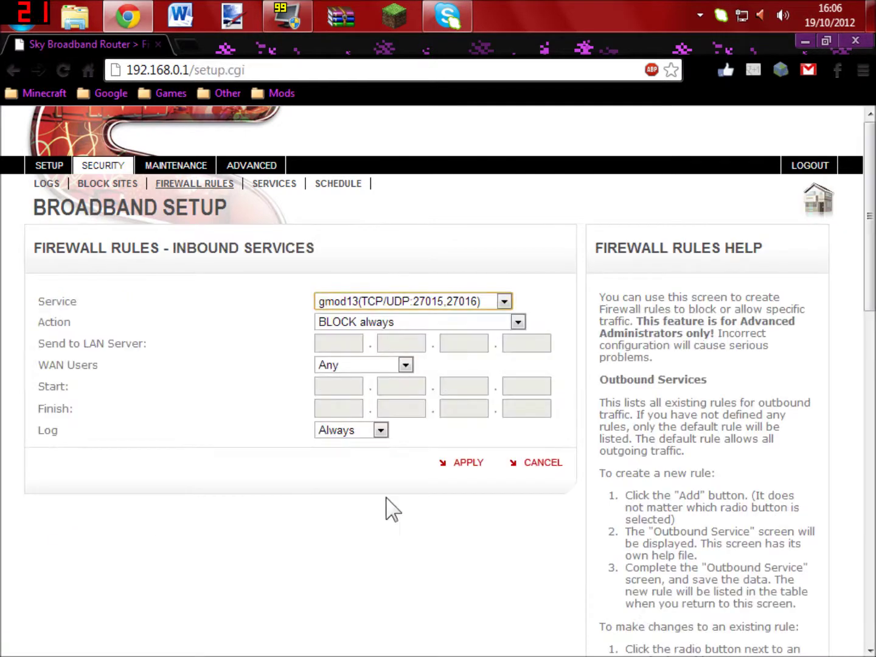
{"action": "left_click", "coordinate": [504, 302]}
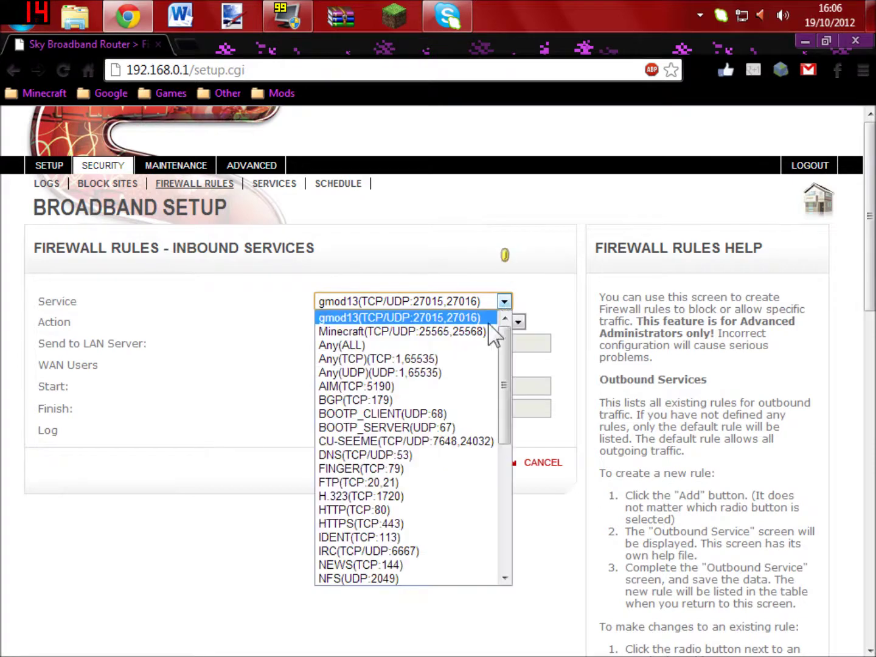
{"action": "left_click", "coordinate": [400, 335]}
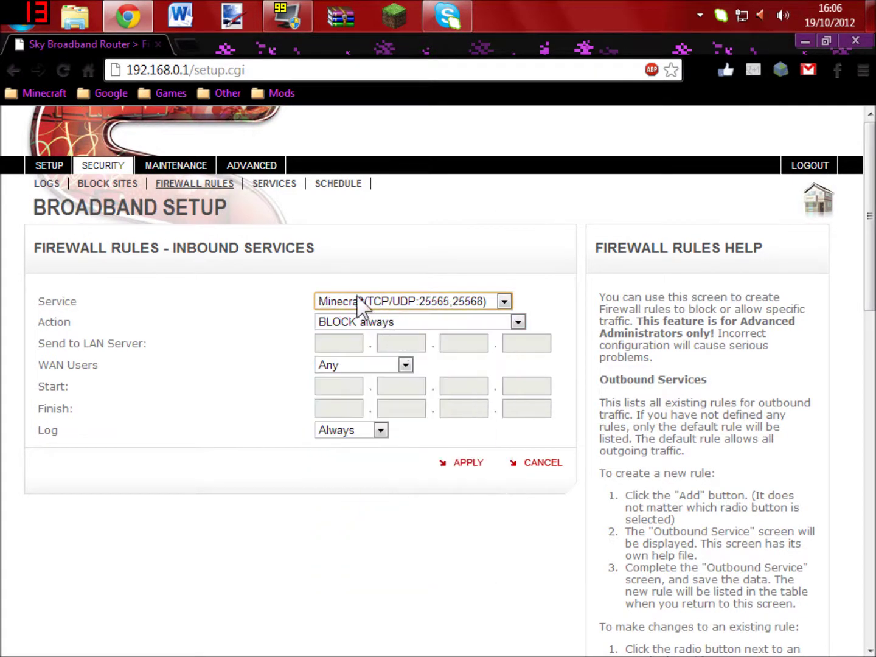
{"action": "left_click", "coordinate": [517, 322]}
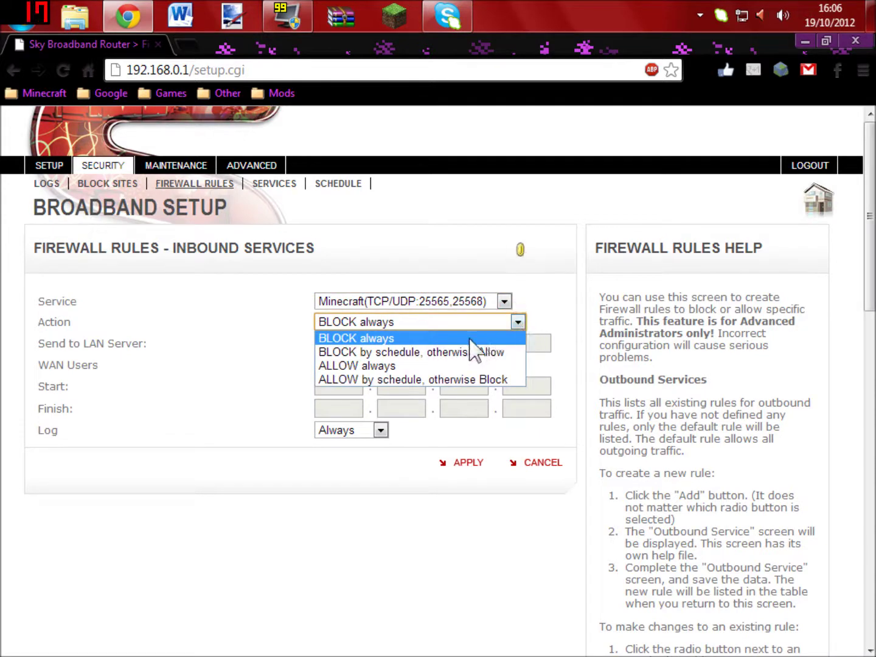
{"action": "left_click", "coordinate": [366, 367]}
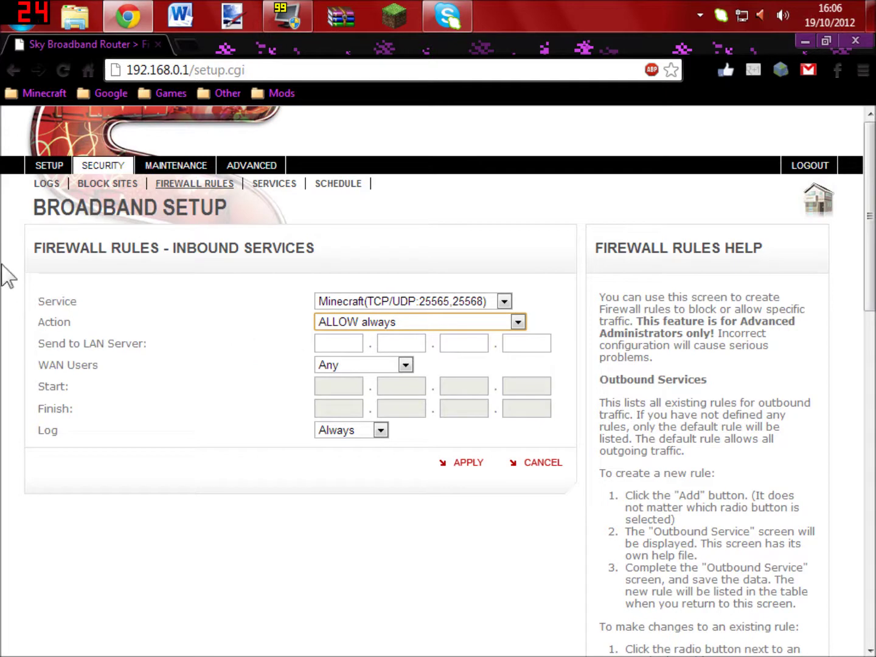
{"action": "left_click", "coordinate": [19, 19]}
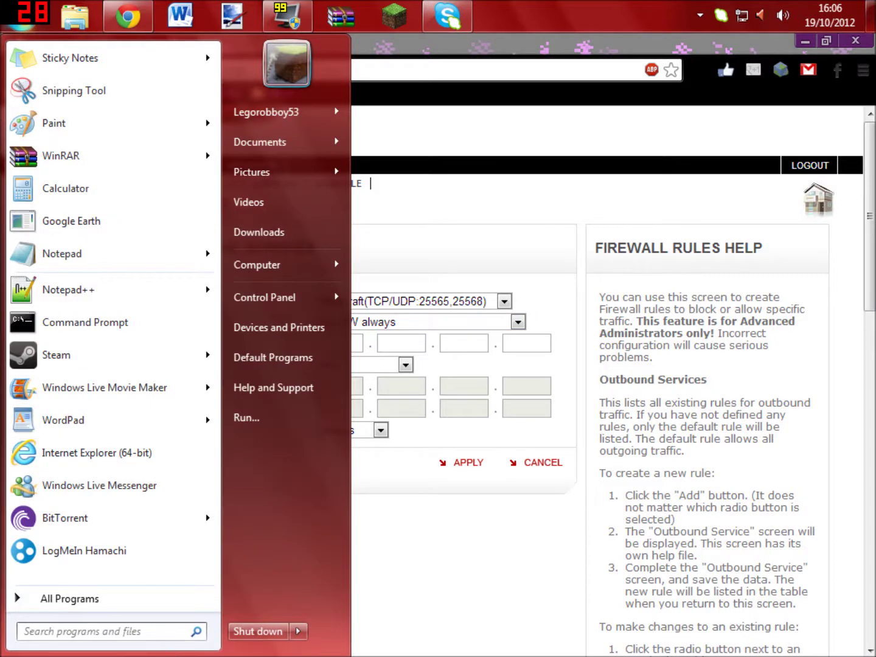
Step: Search the Start menu for cmd and launch Command Prompt
{"action": "left_click", "coordinate": [110, 631]}
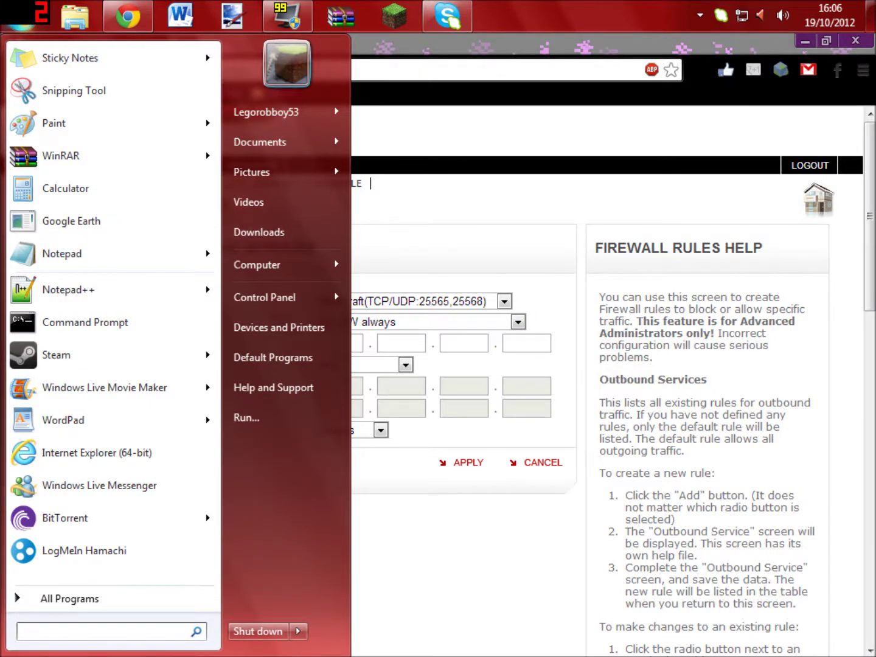
{"action": "type", "text": "sl"}
{"action": "key", "text": "BackSpace"}
{"action": "key", "text": "BackSpace"}
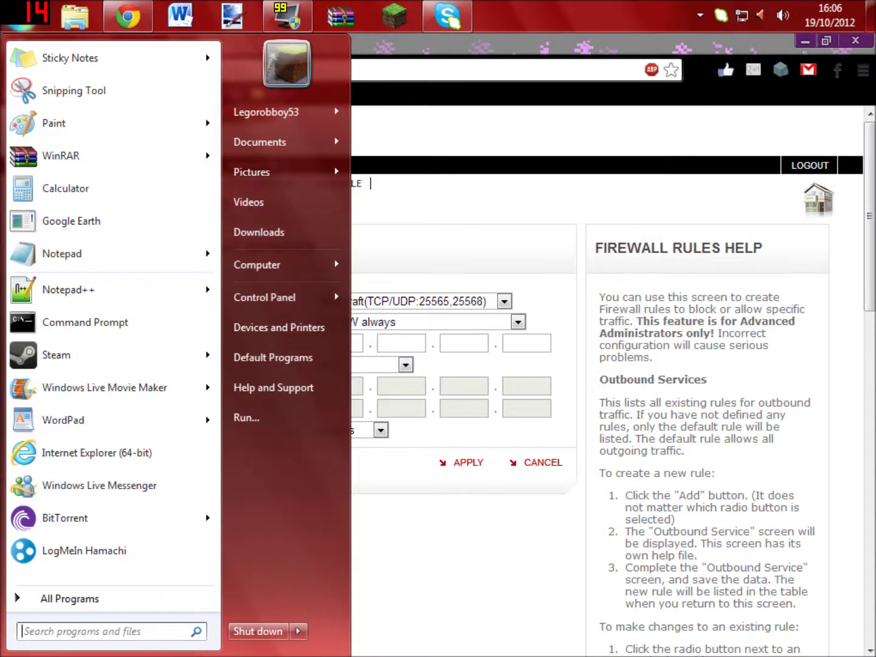
{"action": "type", "text": "c"}
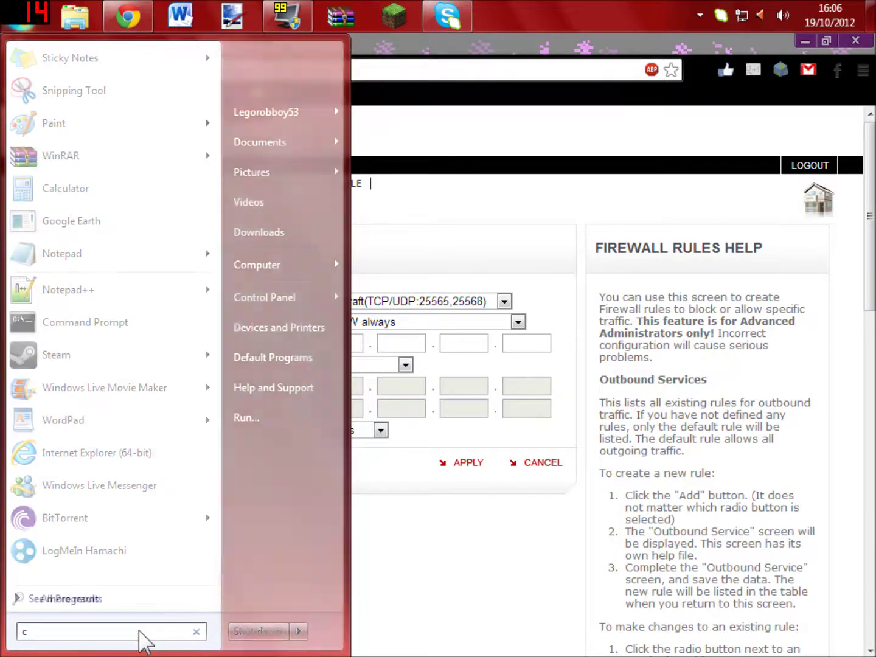
{"action": "type", "text": "md"}
{"action": "key", "text": "Return"}
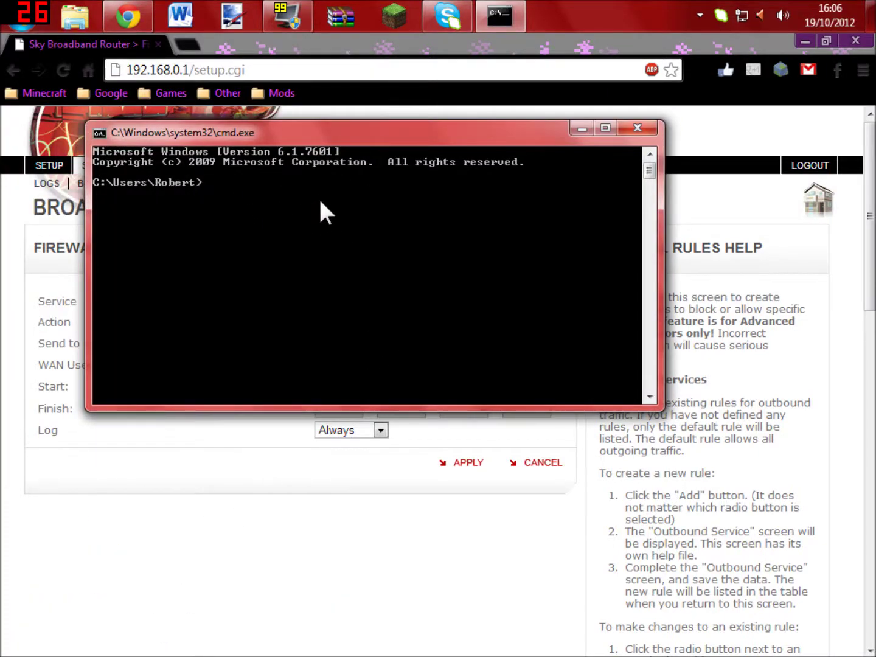
Step: Run ipconfig to read the PC's IPv4 address, 192.168.0.2, then minimise the console
{"action": "type", "text": "ipconi"}
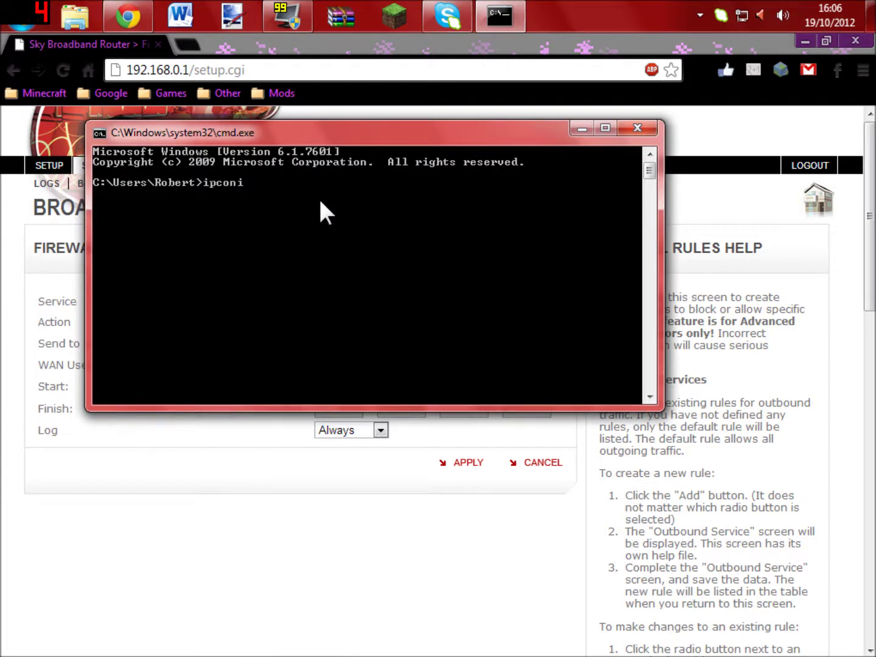
{"action": "key", "text": "BackSpace"}
{"action": "type", "text": "fig"}
{"action": "key", "text": "Return"}
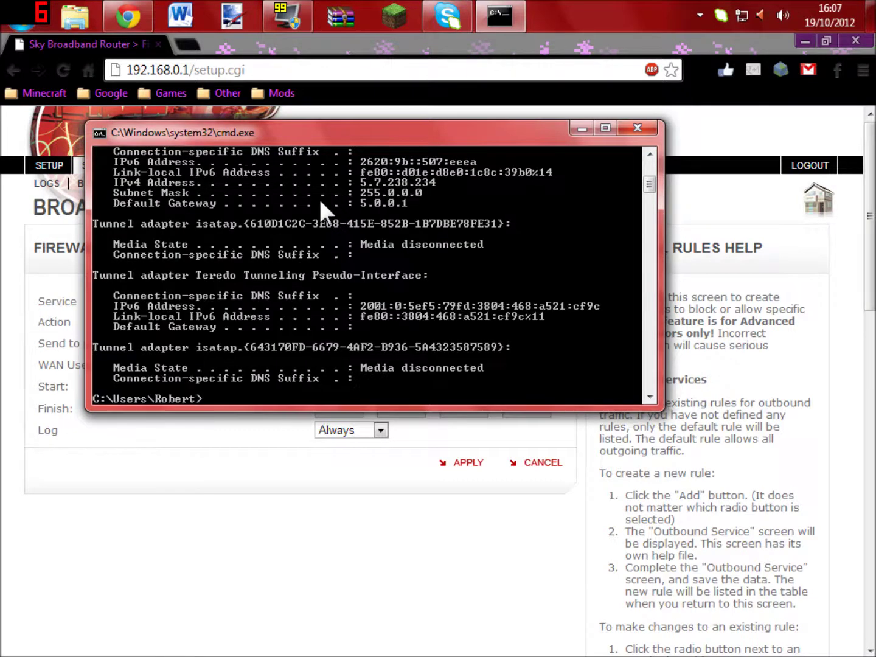
{"action": "left_click_drag", "start_coordinate": [645, 185], "coordinate": [654, 157]}
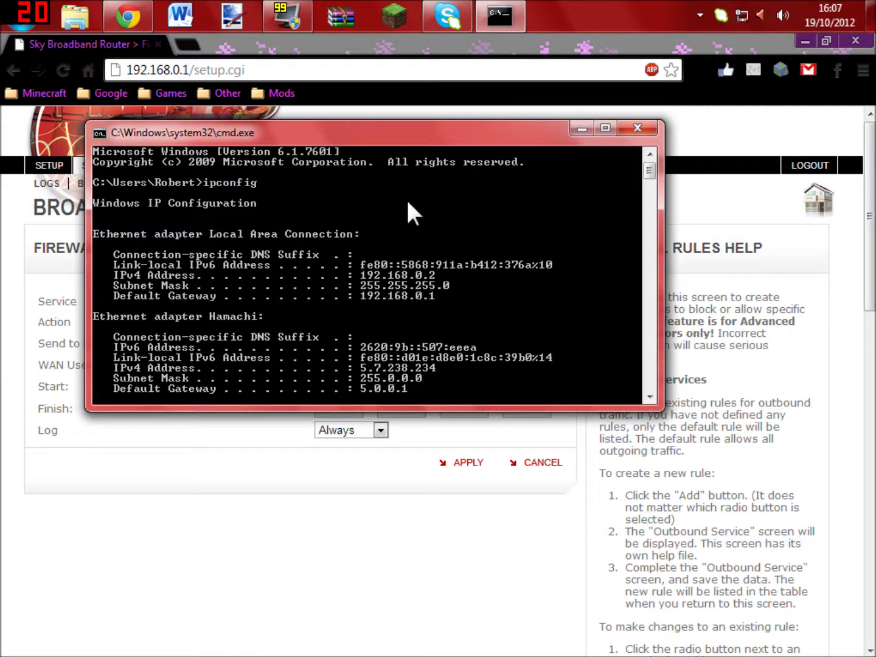
{"action": "left_click", "coordinate": [580, 128]}
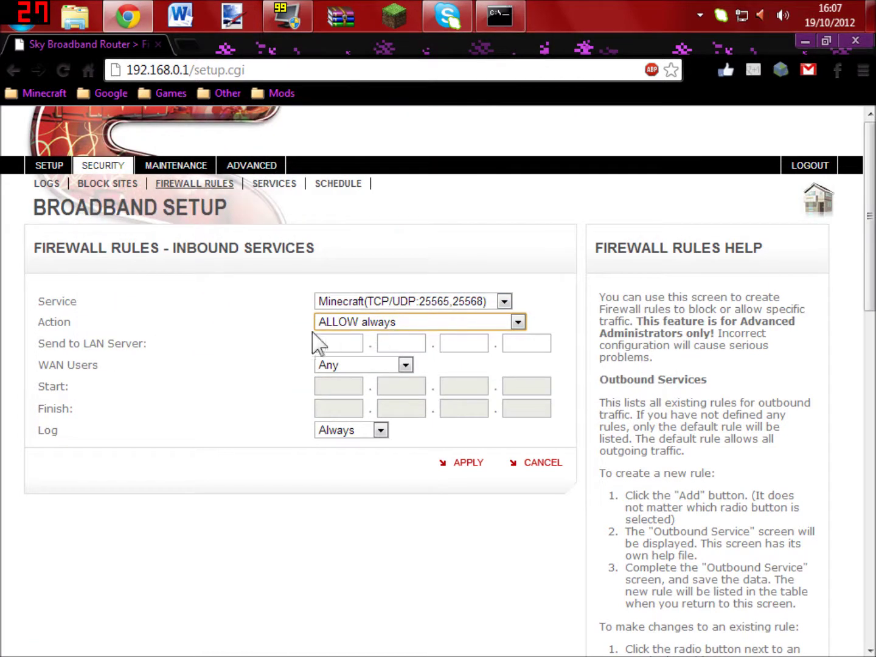
Step: Recheck the PC's IPv4 address in the console before filling the LAN server field
{"action": "key", "text": "Tab"}
{"action": "key", "text": "Tab"}
{"action": "key", "text": "Tab"}
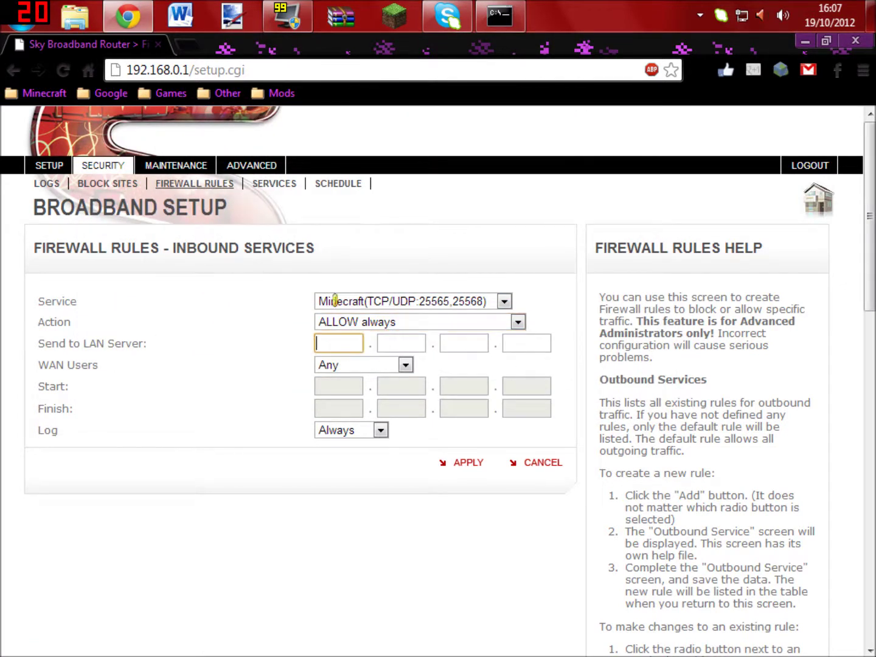
{"action": "left_click", "coordinate": [500, 15]}
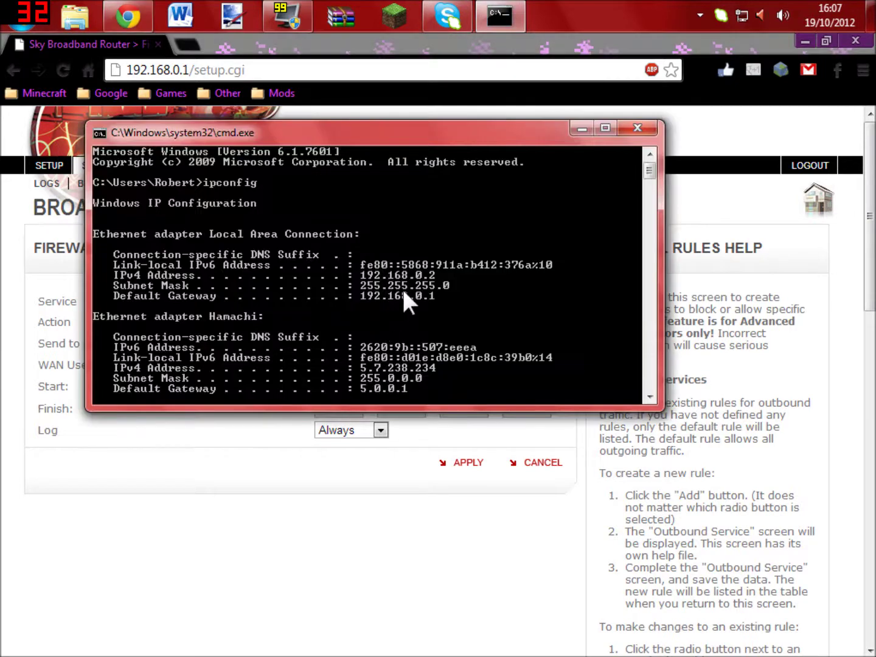
{"action": "left_click", "coordinate": [582, 128]}
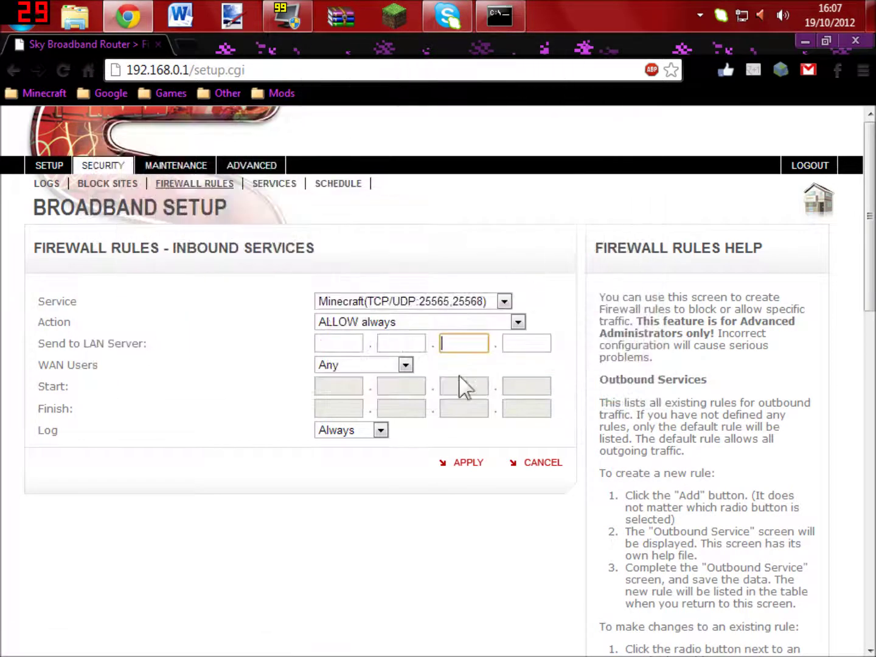
Step: Set the Minecraft rule's LAN server to 192.168.0.2 and apply it
{"action": "left_click", "coordinate": [347, 342]}
{"action": "type", "text": "1"}
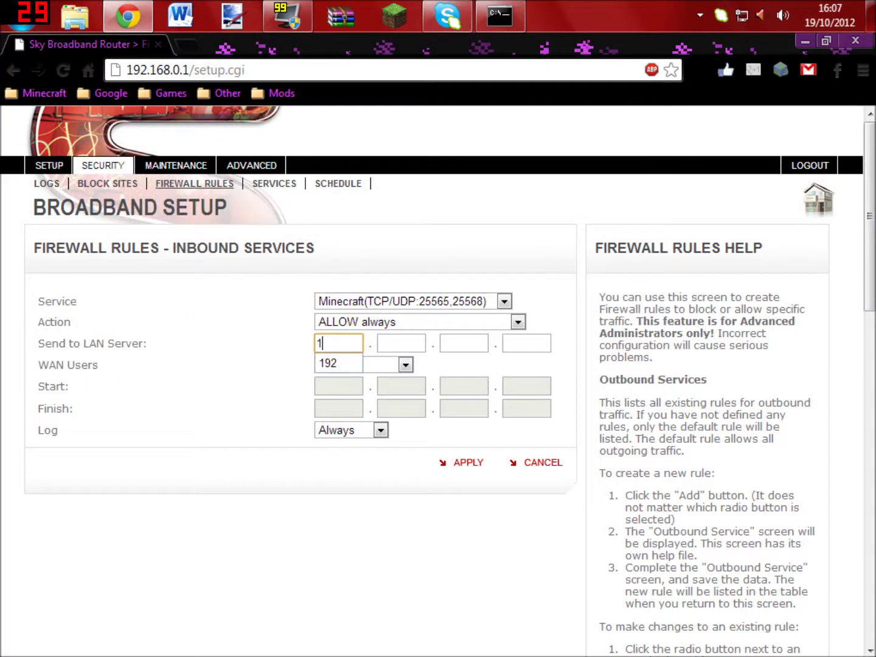
{"action": "type", "text": "92"}
{"action": "key", "text": "Tab"}
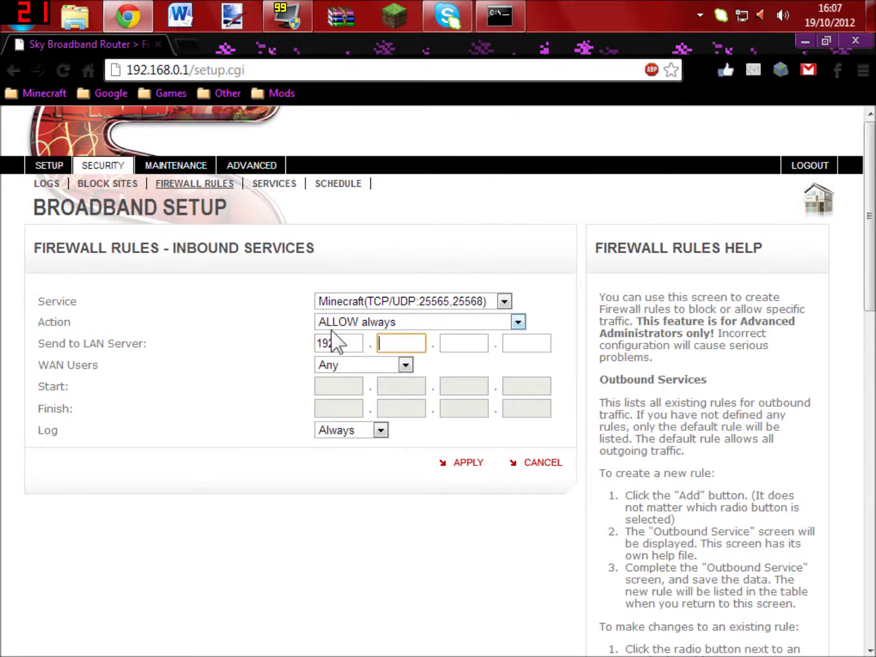
{"action": "type", "text": "168"}
{"action": "left_click", "coordinate": [447, 339]}
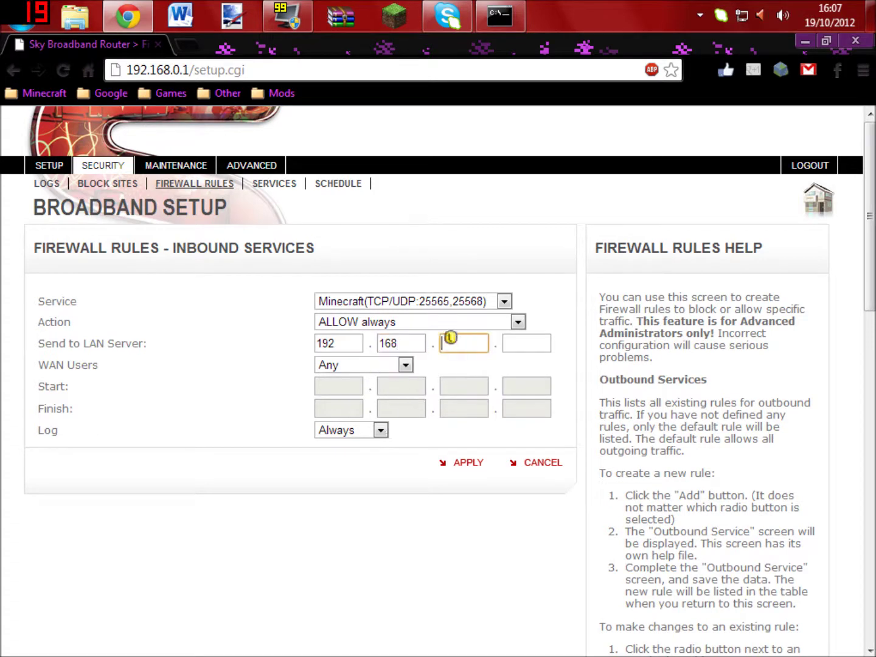
{"action": "type", "text": "0"}
{"action": "left_click", "coordinate": [517, 341]}
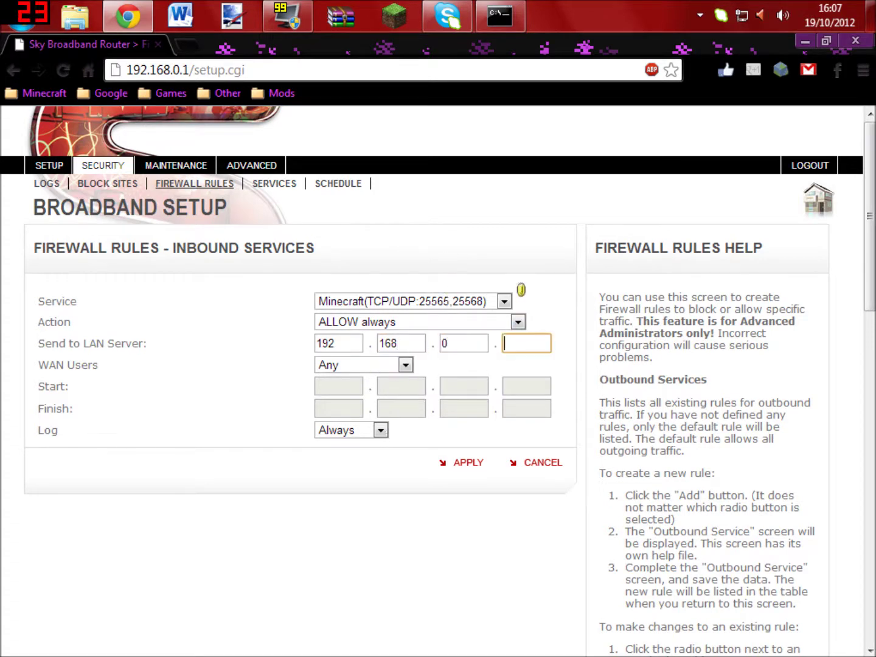
{"action": "type", "text": "2"}
{"action": "left_click", "coordinate": [367, 466]}
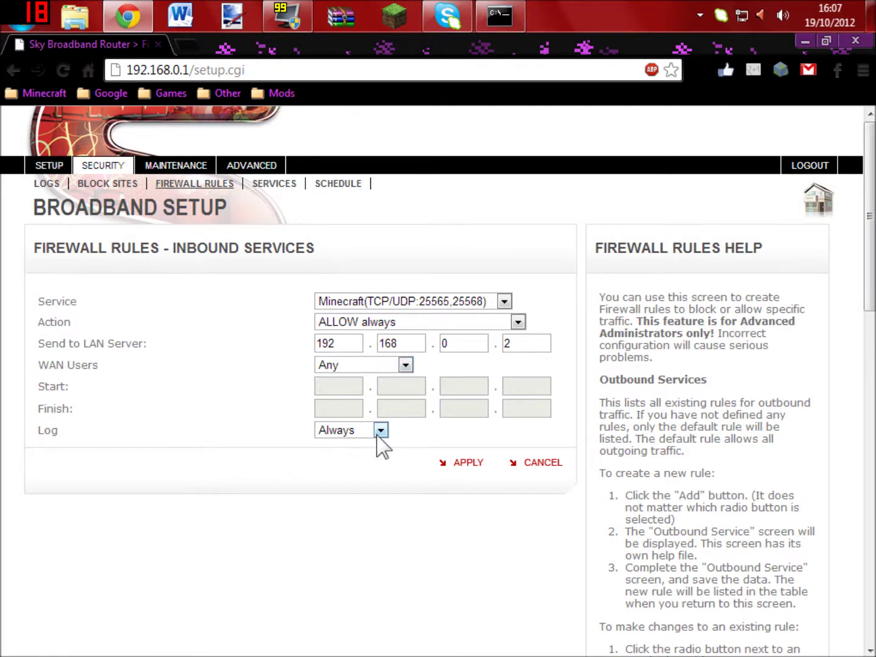
{"action": "left_click", "coordinate": [464, 468]}
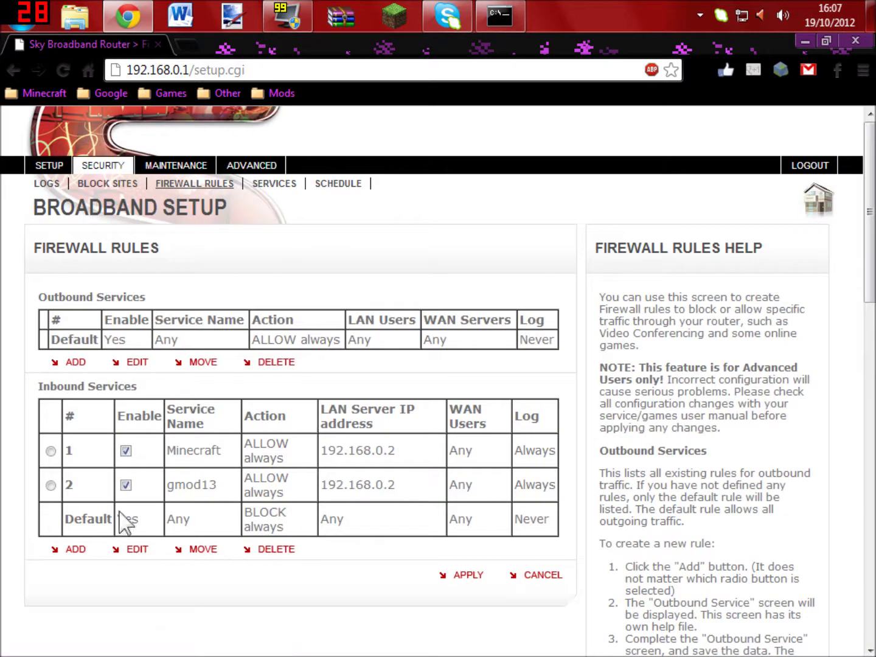
Step: Close the router admin browser window and restore the ipconfig console
{"action": "left_click", "coordinate": [274, 183]}
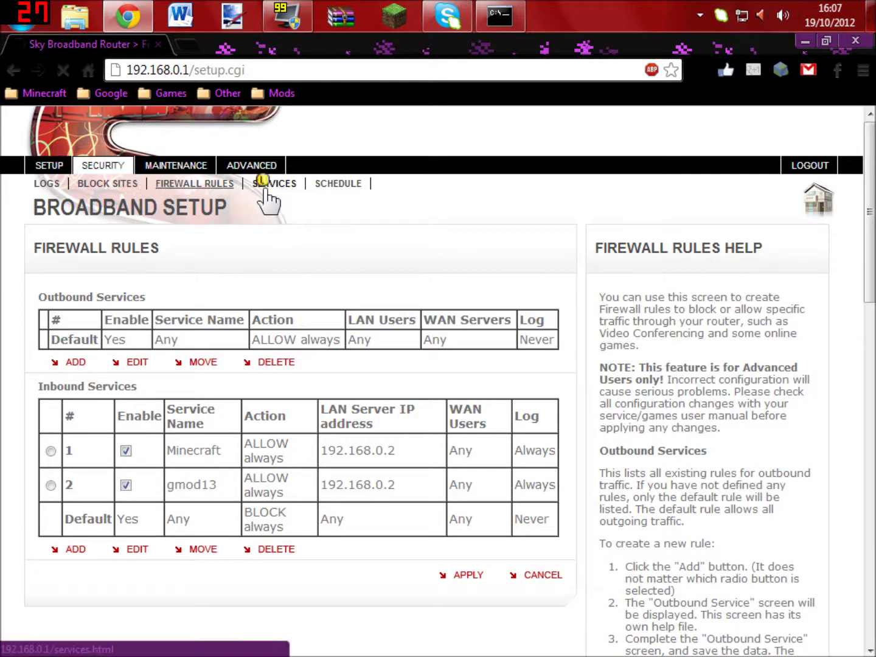
{"action": "left_click", "coordinate": [194, 184]}
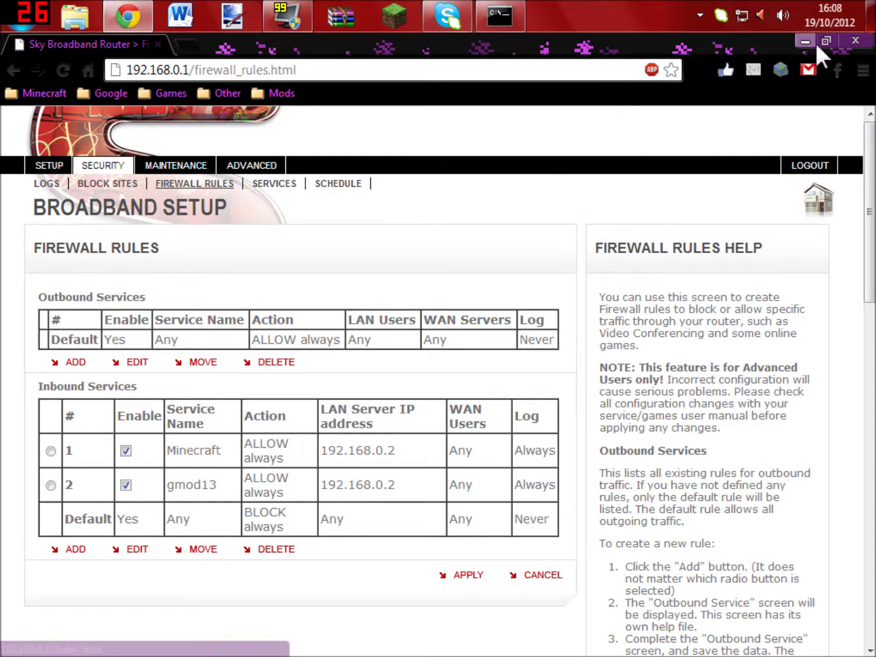
{"action": "left_click", "coordinate": [854, 41]}
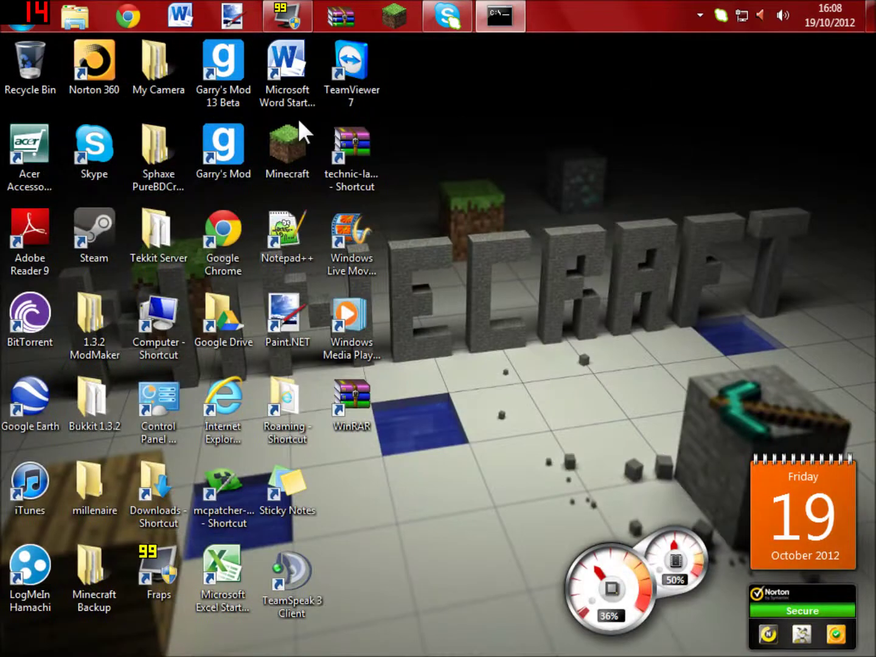
{"action": "left_click", "coordinate": [501, 15]}
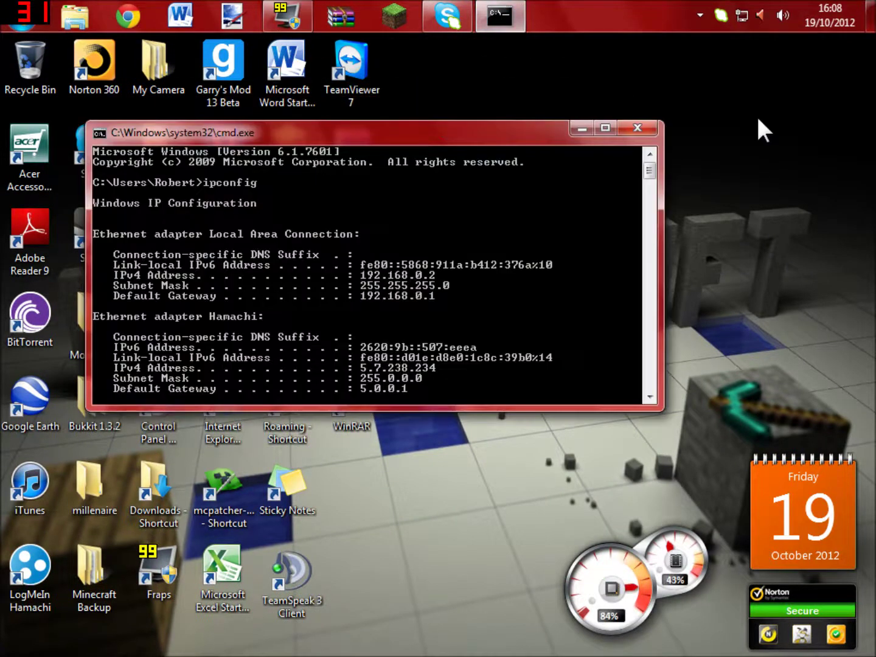
Step: Close the console, open the Tekkit Server folder, and open server.properties
{"action": "left_click", "coordinate": [647, 126]}
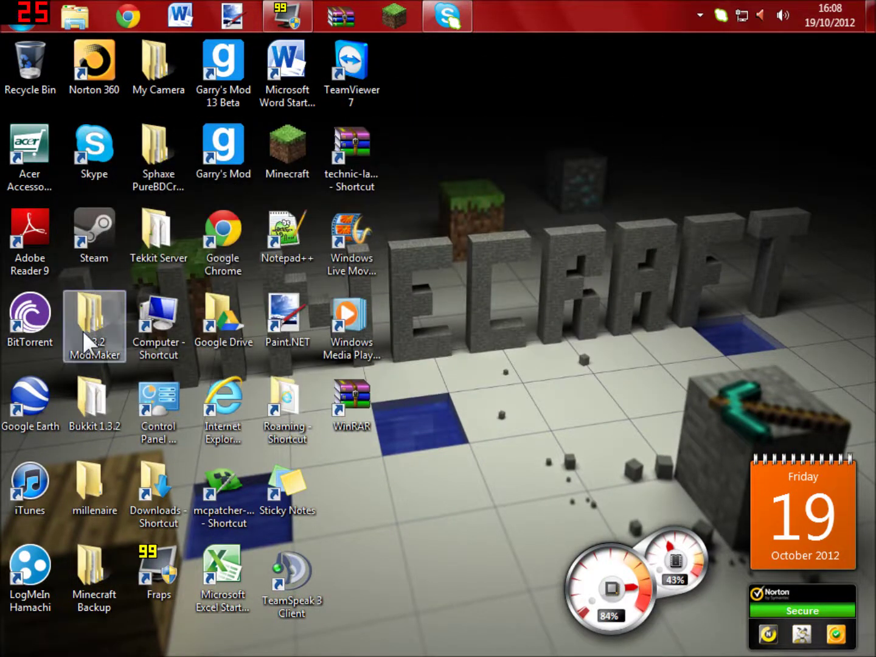
{"action": "double_click", "coordinate": [171, 233]}
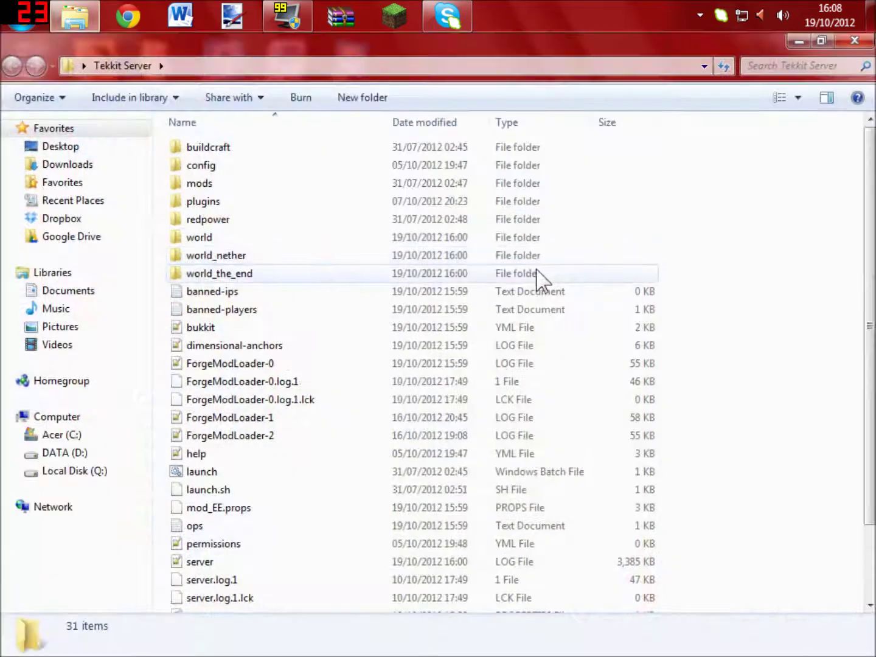
{"action": "scroll", "coordinate": [414, 365], "scroll_direction": "down", "scroll_amount": 2}
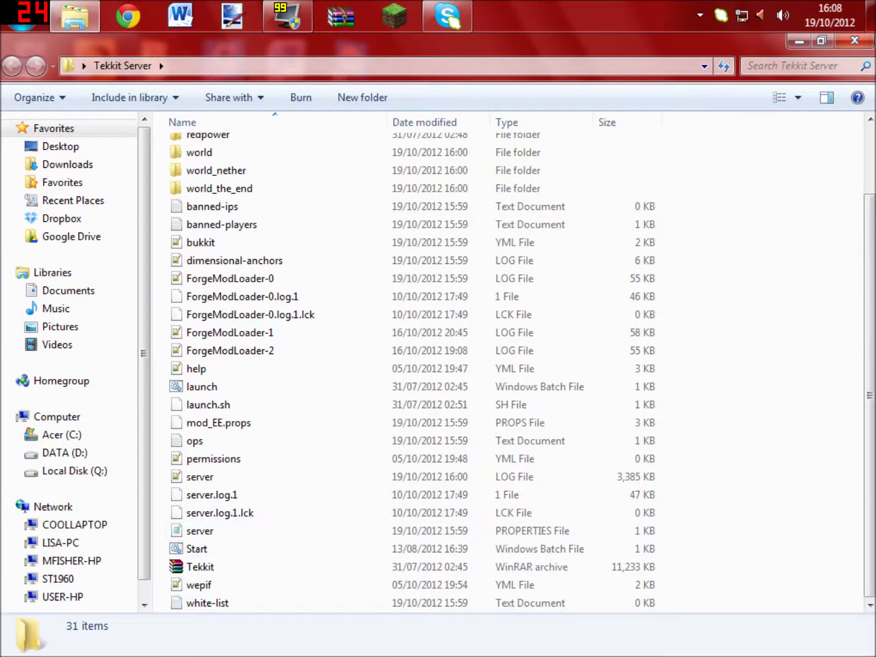
{"action": "scroll", "coordinate": [316, 528], "scroll_direction": "up", "scroll_amount": 2}
{"action": "scroll", "coordinate": [304, 520], "scroll_direction": "down", "scroll_amount": 2}
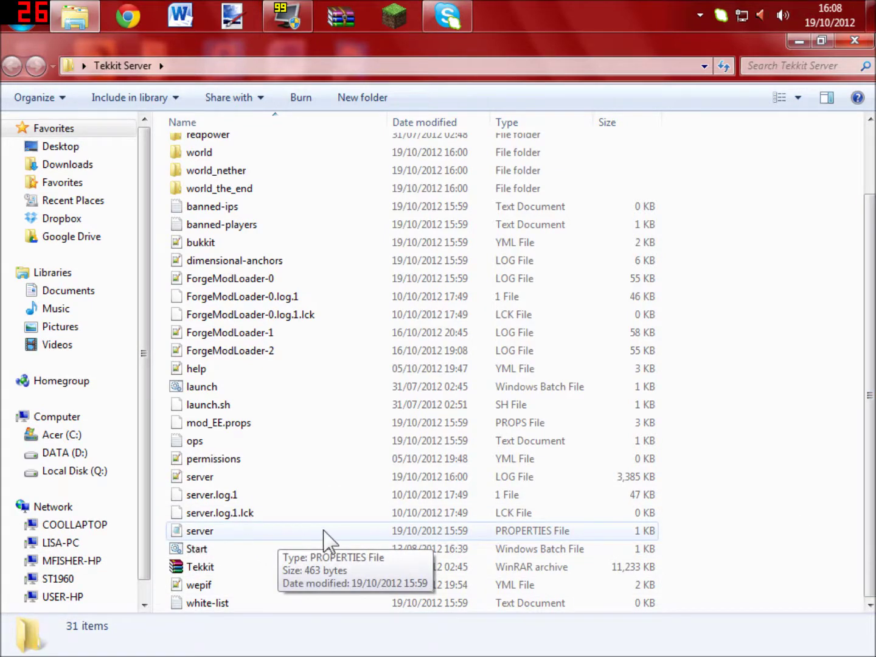
{"action": "double_click", "coordinate": [262, 535]}
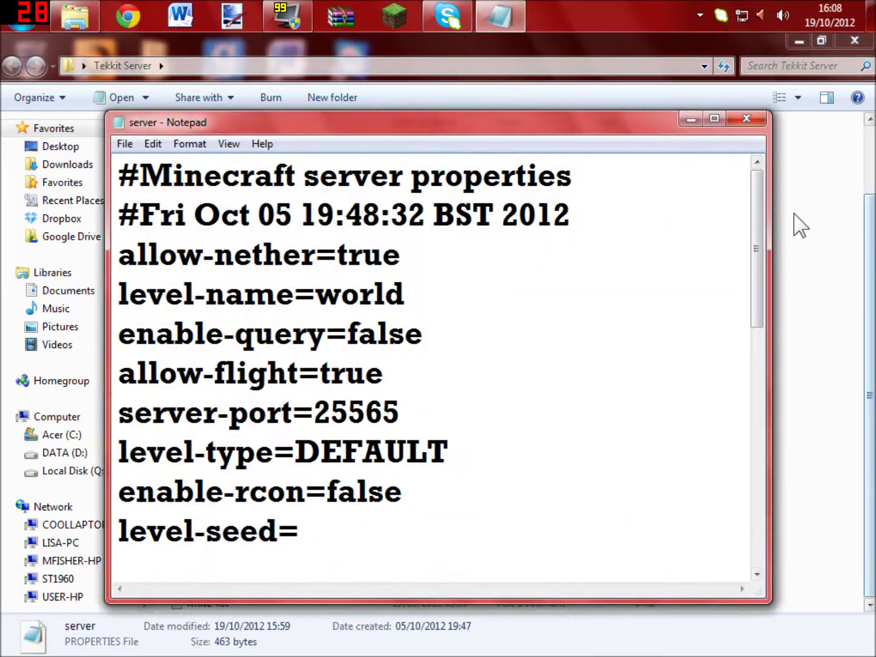
{"action": "left_click", "coordinate": [713, 119]}
{"action": "left_click_drag", "start_coordinate": [869, 139], "coordinate": [870, 161]}
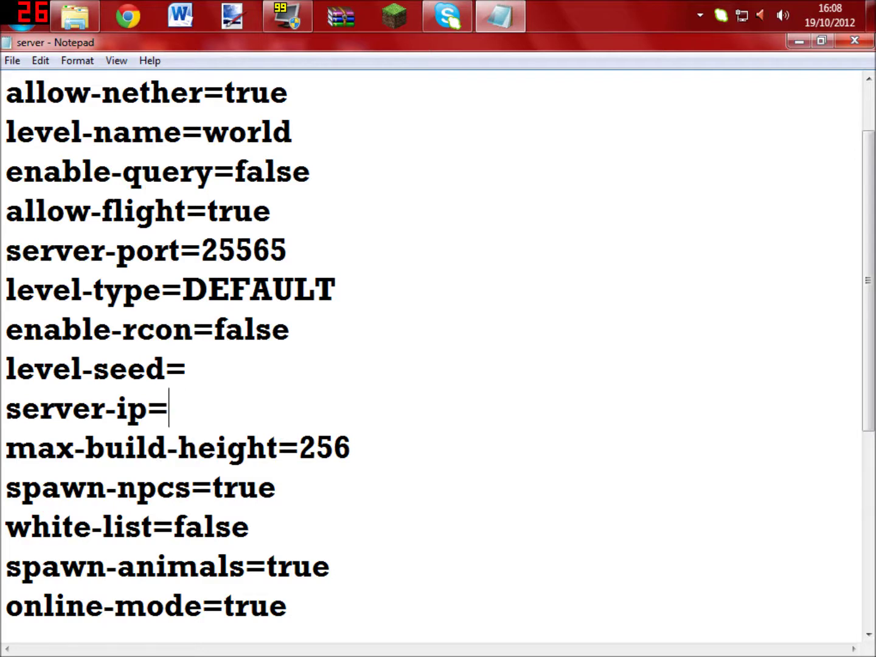
{"action": "left_click", "coordinate": [169, 408]}
{"action": "left_click", "coordinate": [854, 40]}
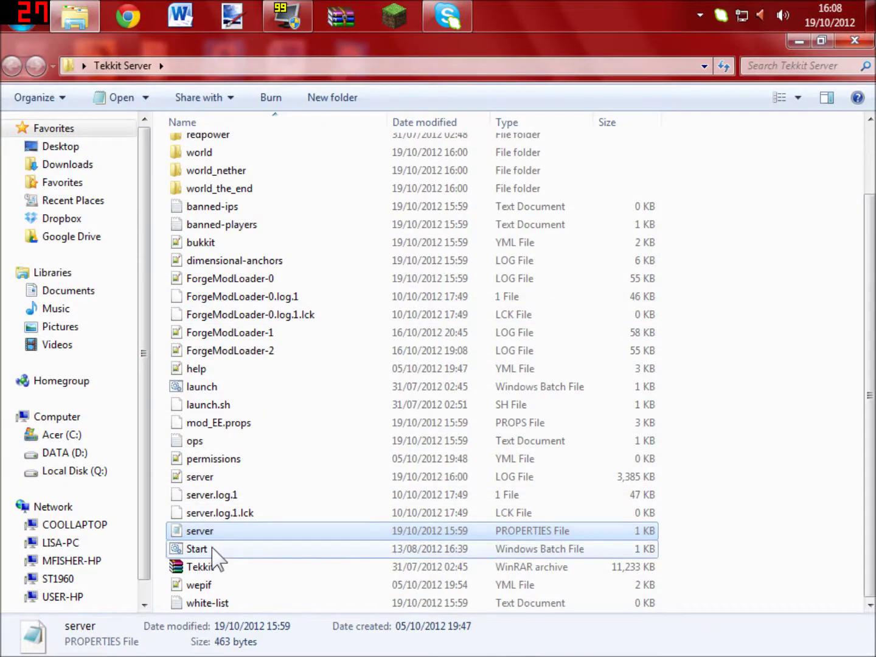
Step: Launch the Tekkit server from its Start batch file, then minimise its console once it reports Done
{"action": "double_click", "coordinate": [219, 549]}
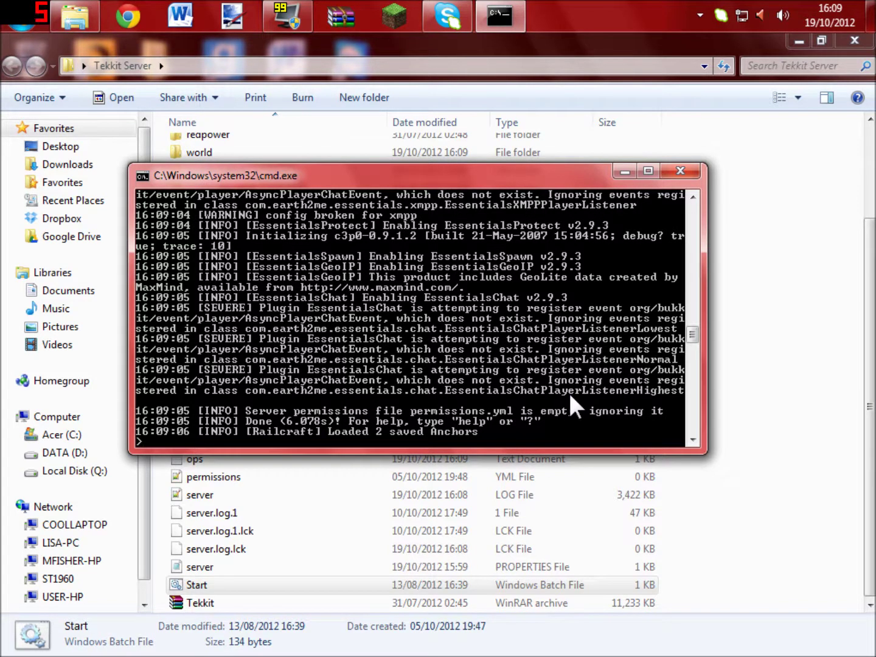
{"action": "left_click", "coordinate": [623, 172]}
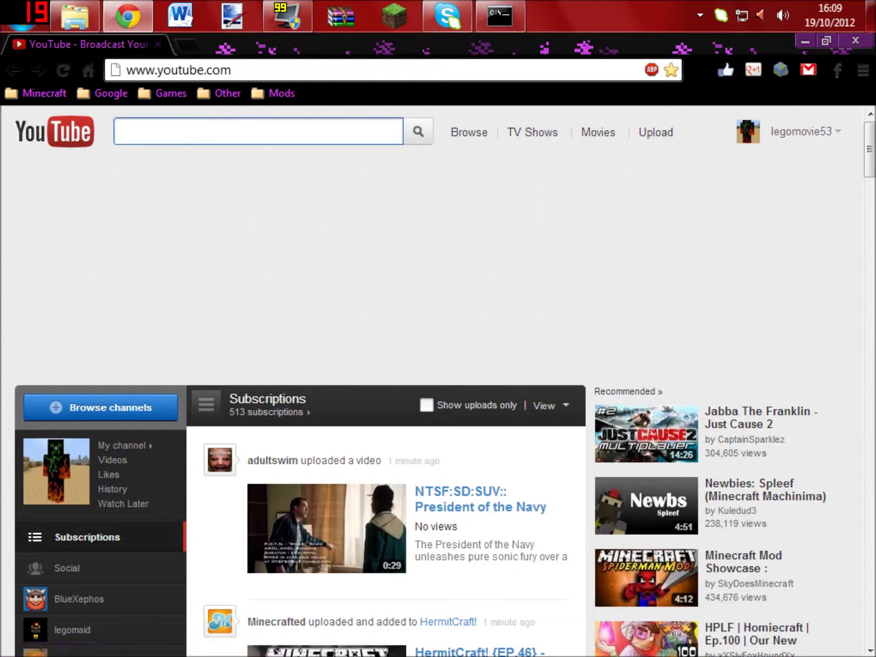
Step: Open Google from the bookmarks and search 'what is my ip' to show the public IP address
{"action": "left_click", "coordinate": [327, 70]}
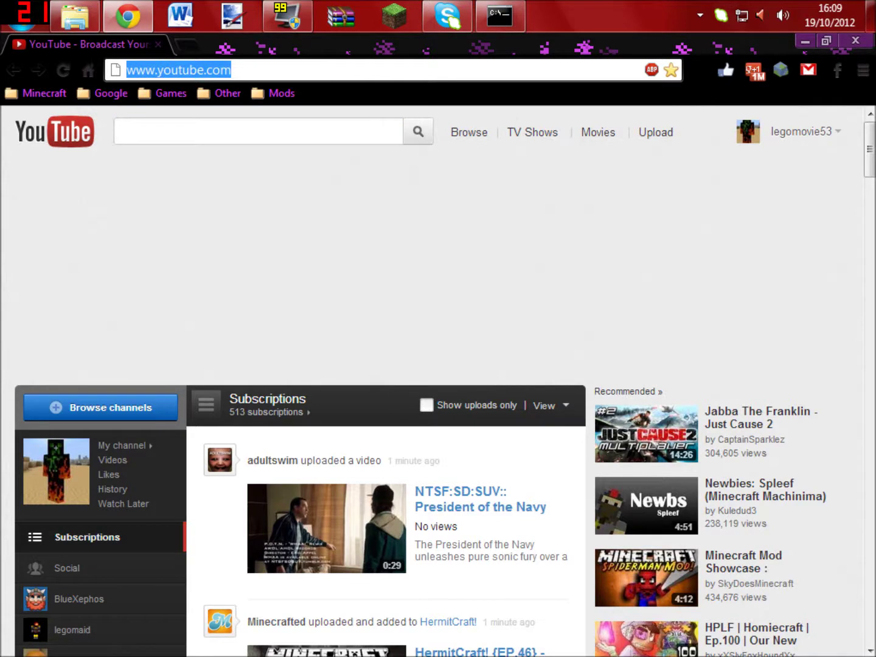
{"action": "key", "text": "BackSpace"}
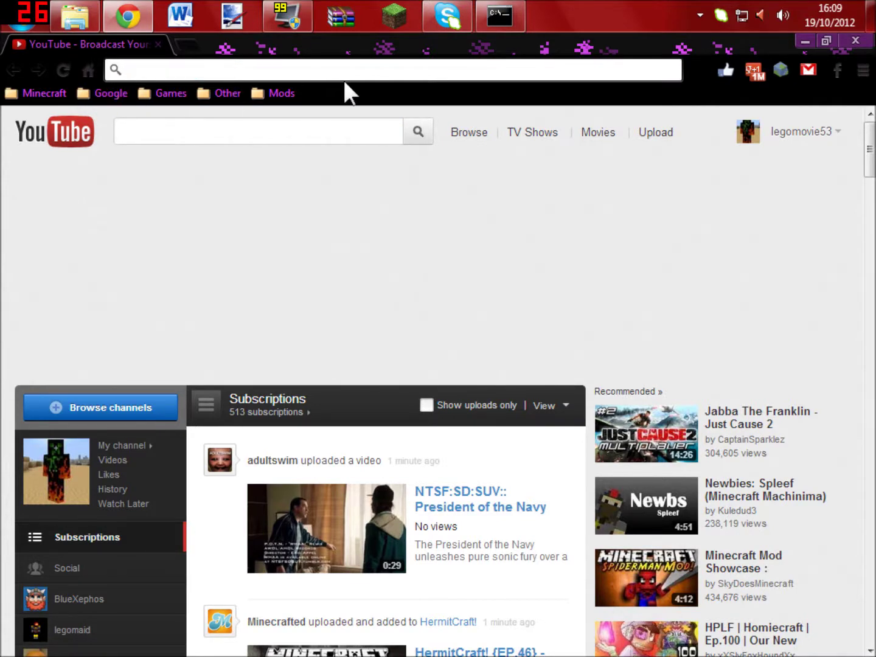
{"action": "left_click", "coordinate": [101, 94]}
{"action": "left_click", "coordinate": [109, 114]}
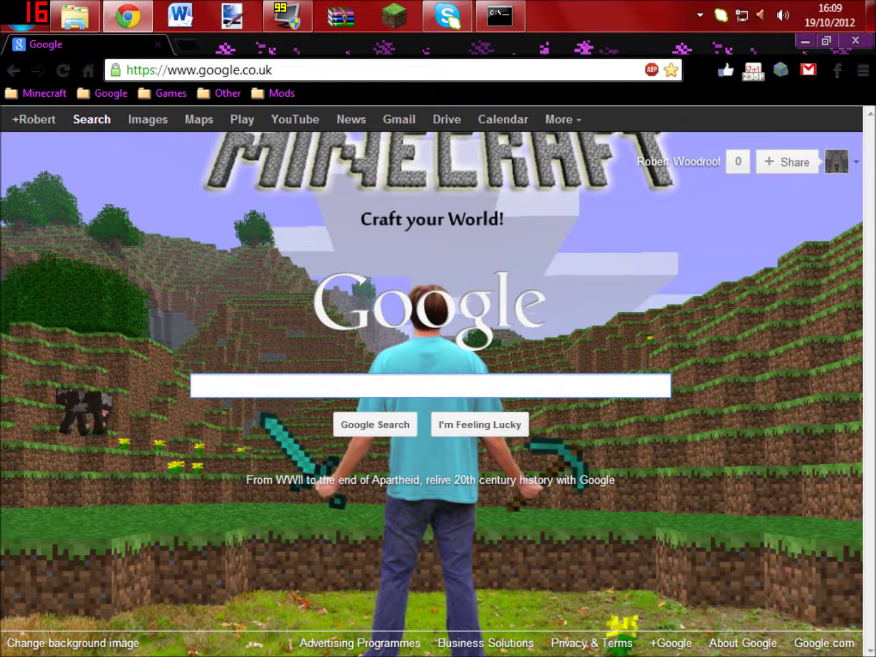
{"action": "type", "text": "what "}
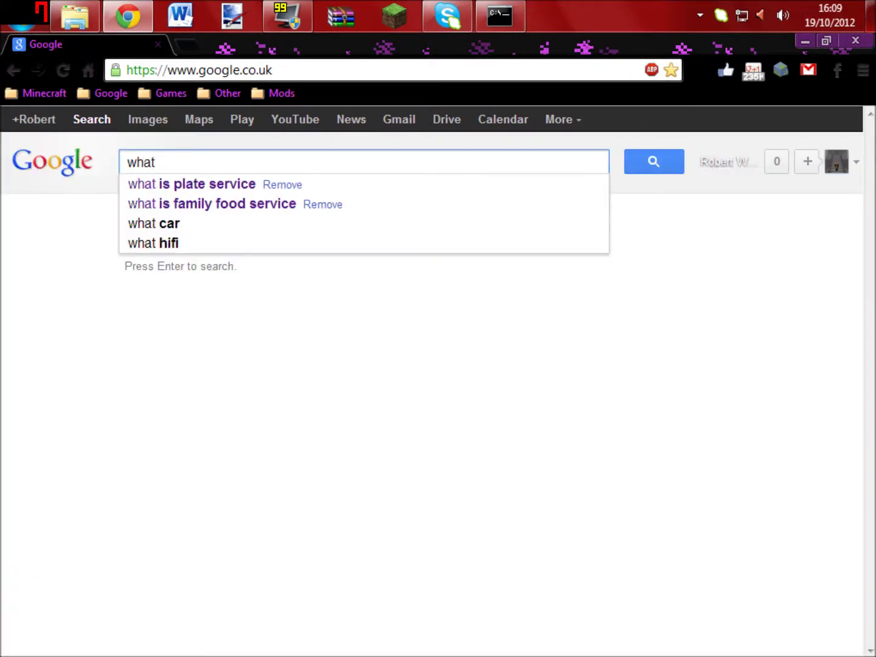
{"action": "type", "text": "is my ip"}
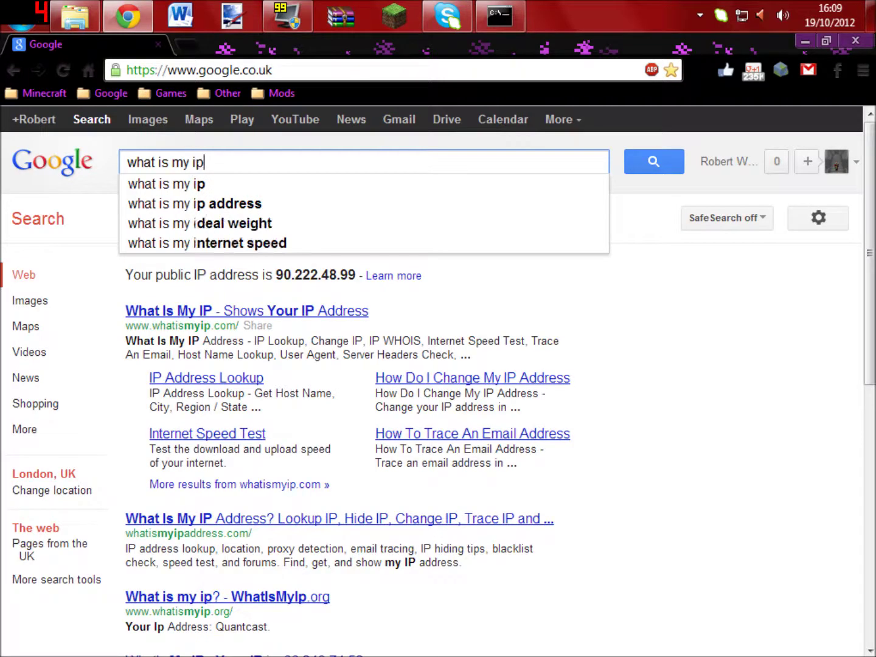
{"action": "key", "text": "Return"}
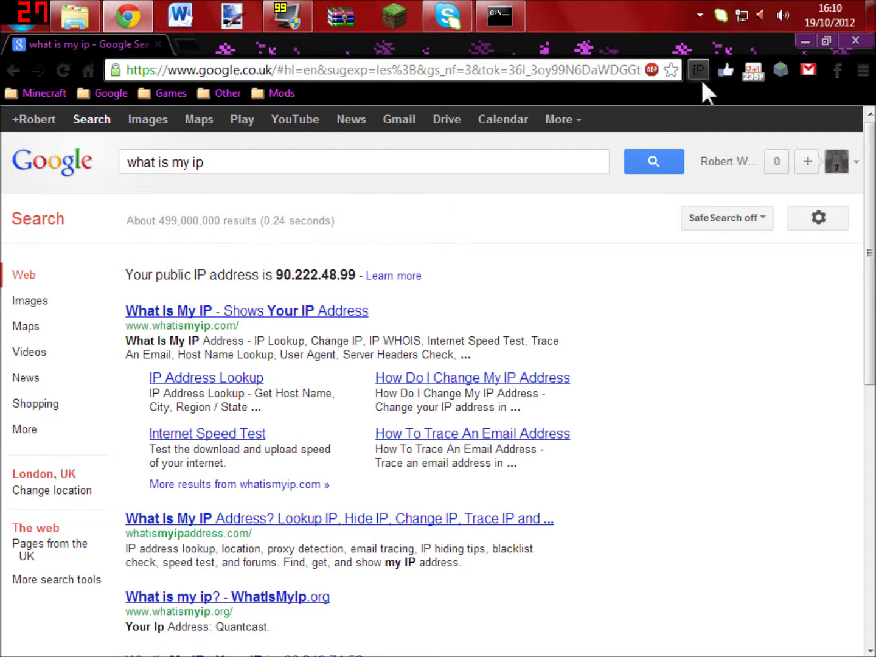
{"action": "left_click", "coordinate": [701, 70]}
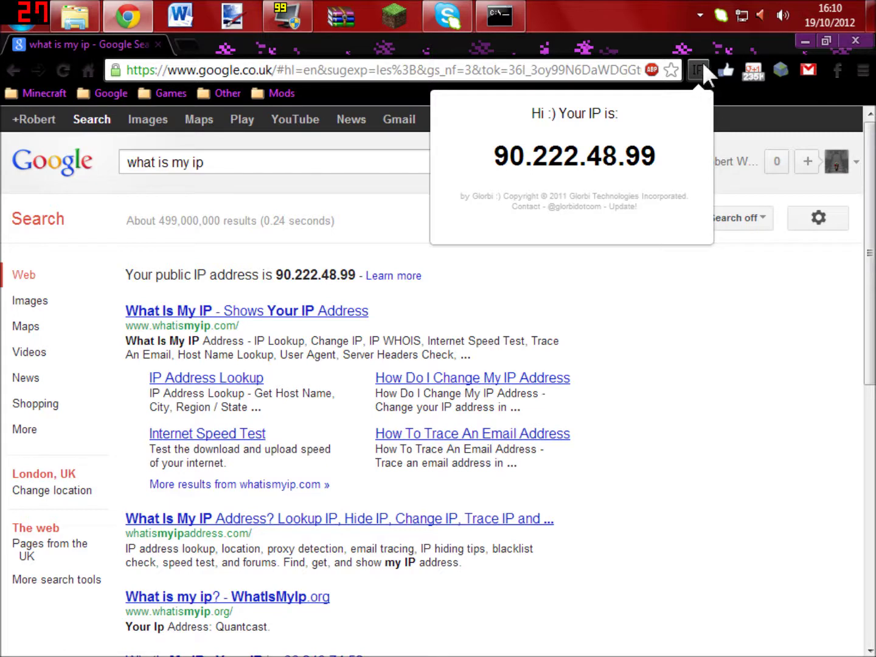
{"action": "left_click", "coordinate": [701, 64]}
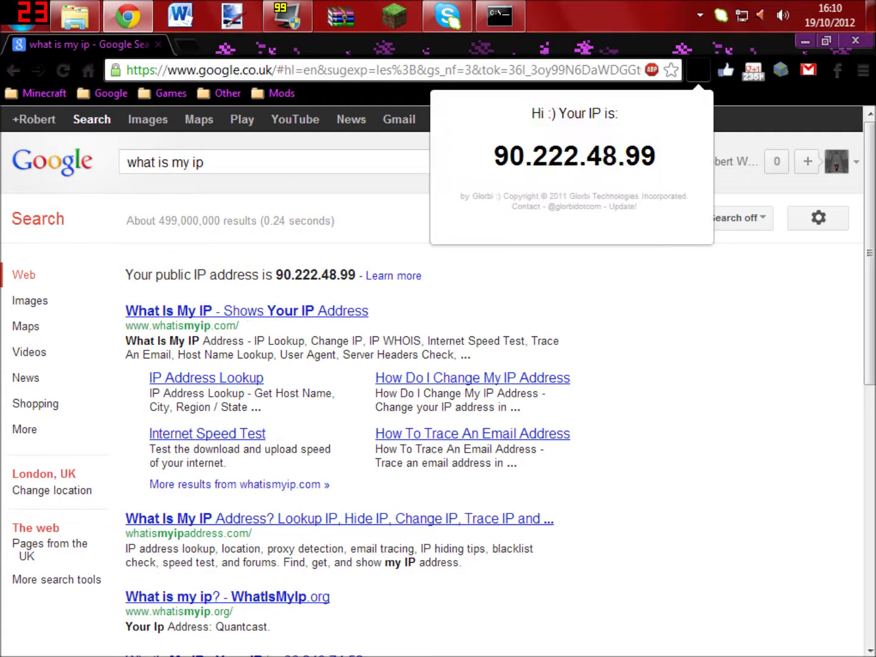
{"action": "left_click", "coordinate": [573, 313]}
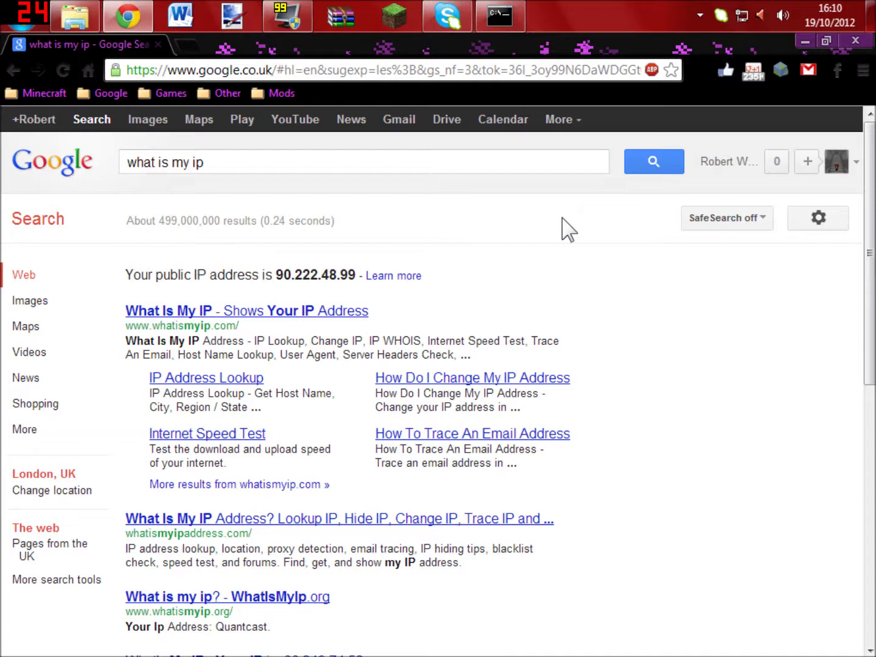
{"action": "scroll", "coordinate": [867, 243], "scroll_direction": "down", "scroll_amount": 2}
{"action": "scroll", "coordinate": [867, 243], "scroll_direction": "up", "scroll_amount": 2}
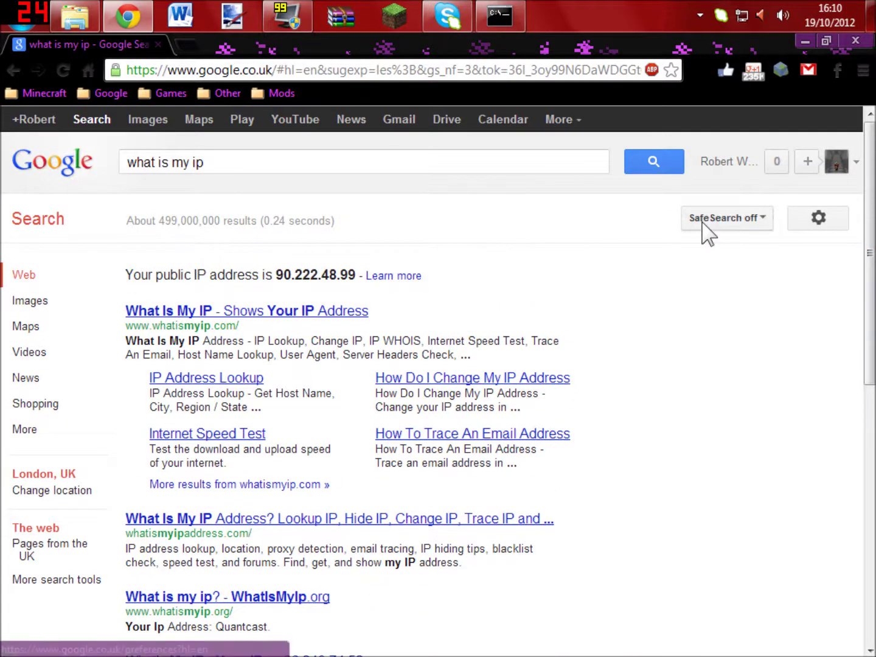